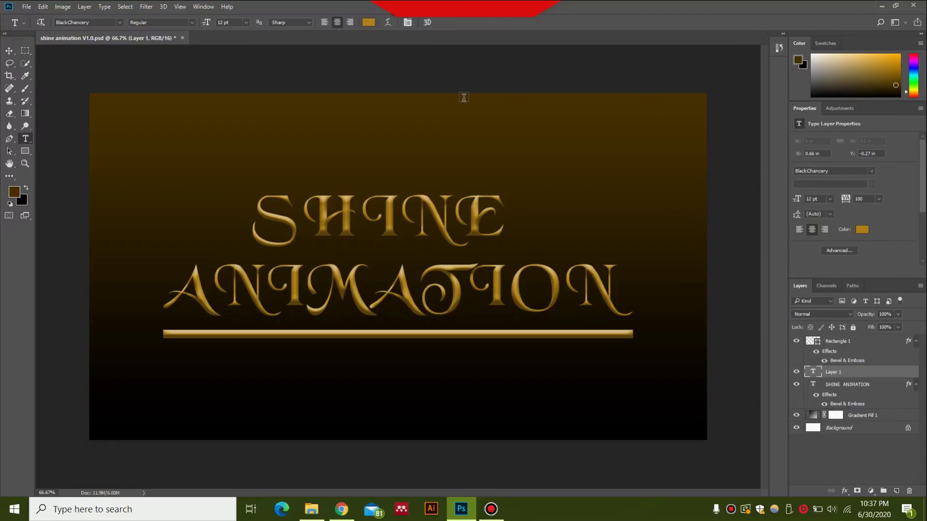
- Create a new 1920 × 1080 pixel document named SHINE with a white background
click(27, 7)
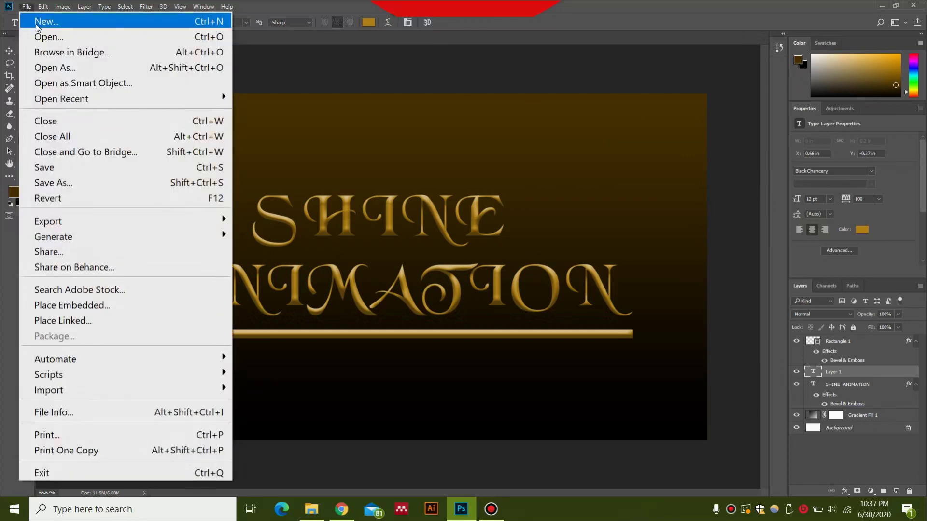
click(37, 21)
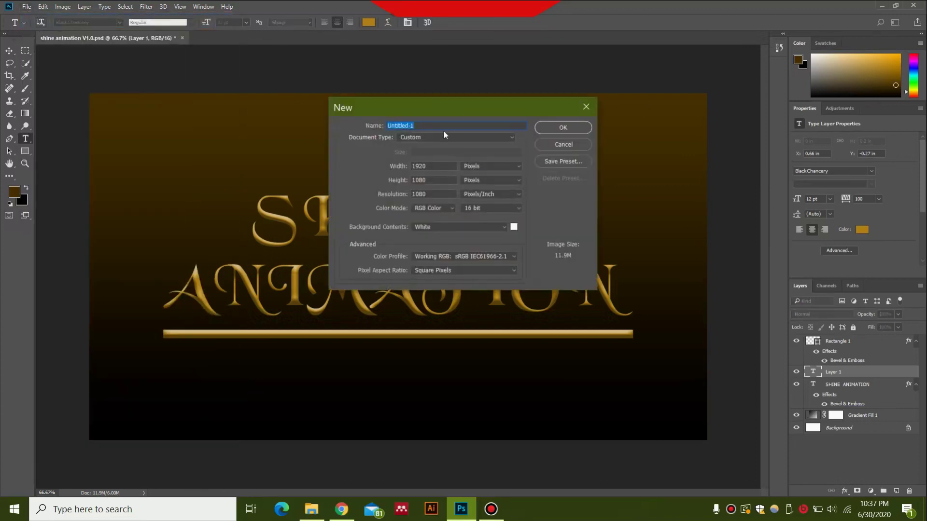
text(SHINE)
click(550, 128)
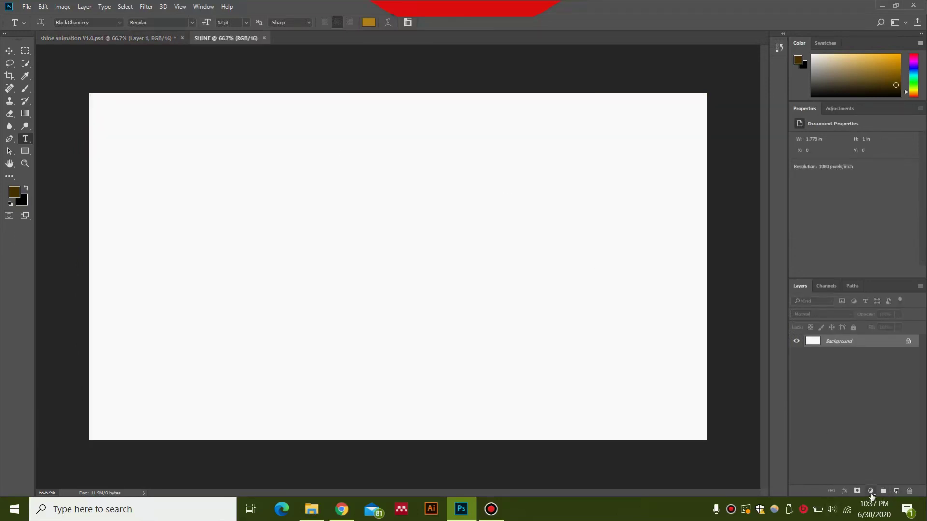
- Add a gradient fill layer and set the gradient's starting colour stop to black (#000000)
click(871, 493)
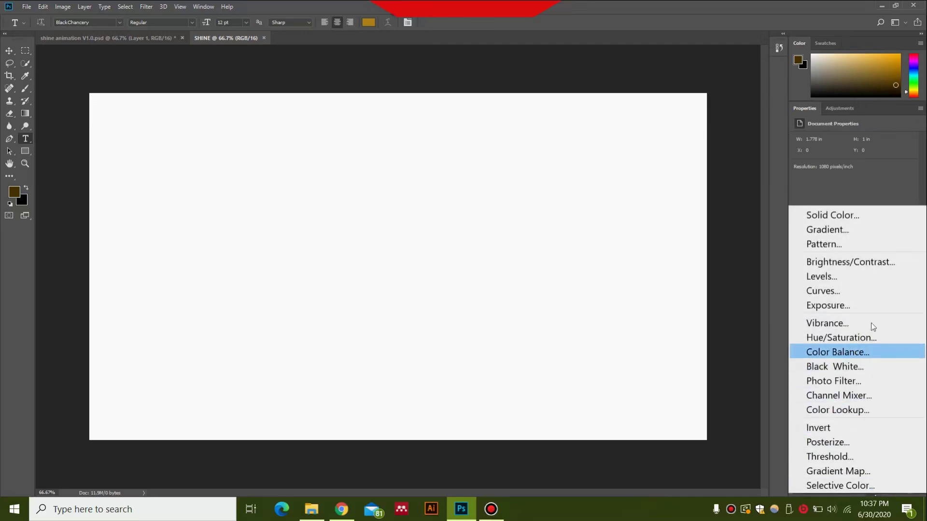
click(873, 229)
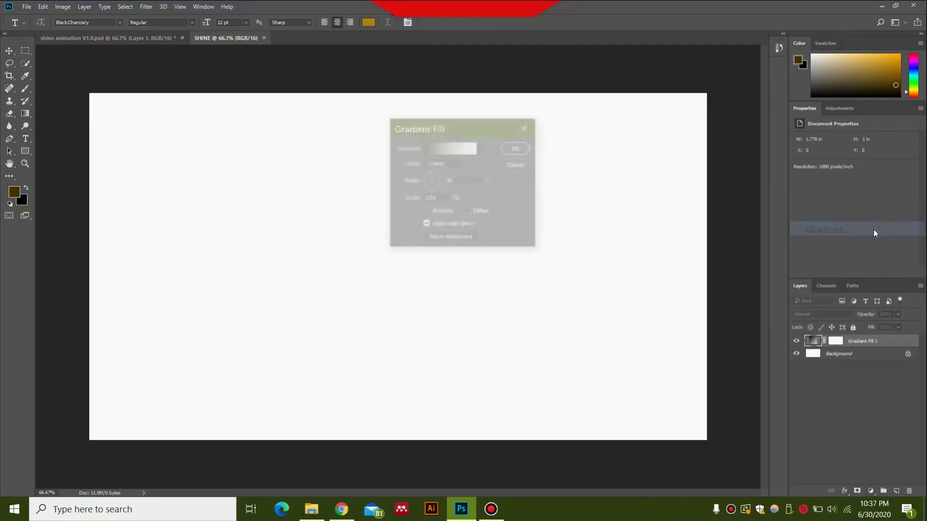
click(454, 150)
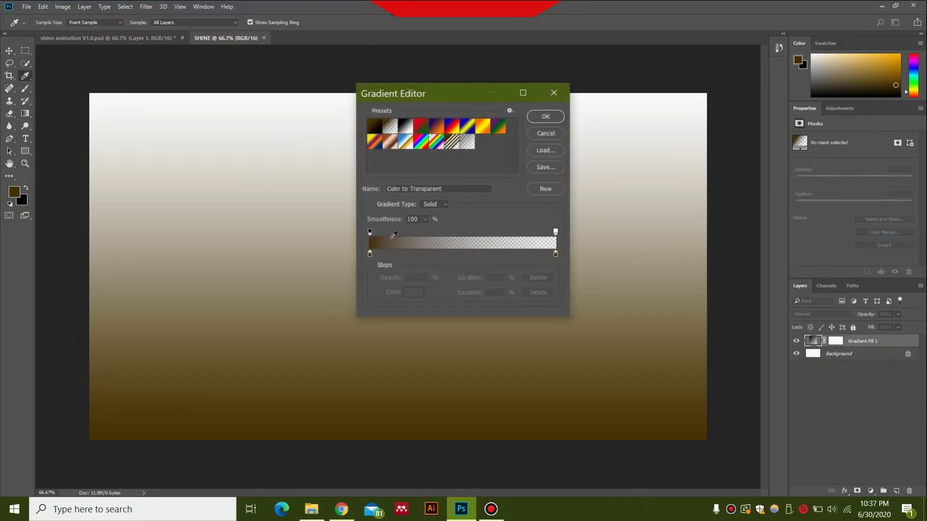
click(370, 253)
click(414, 292)
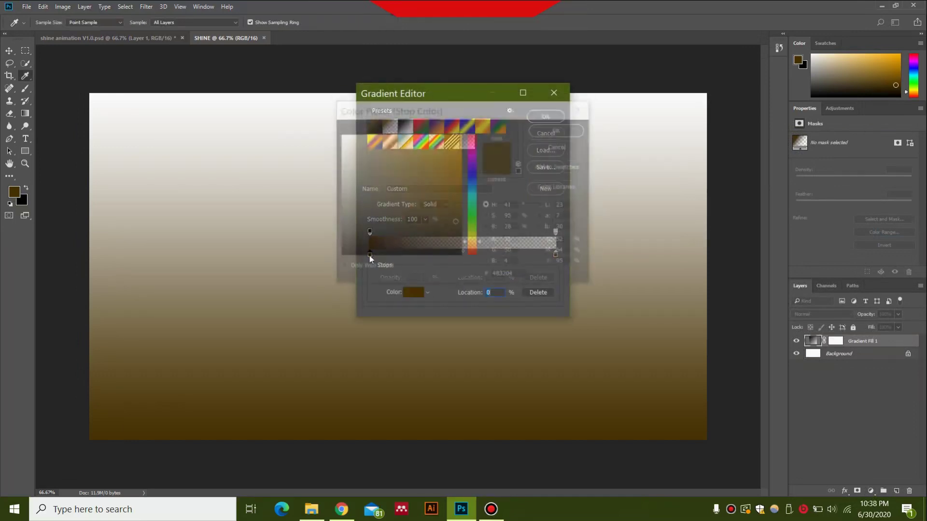
click(346, 248)
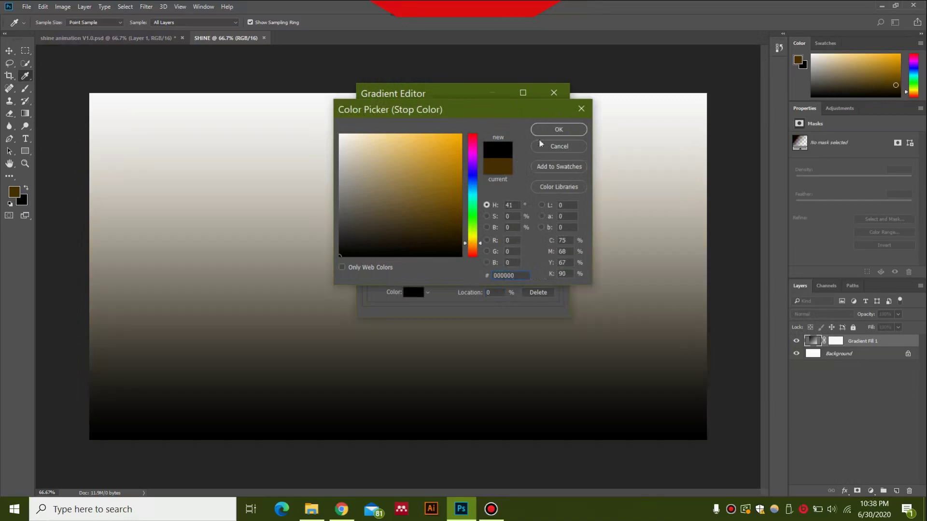
click(559, 129)
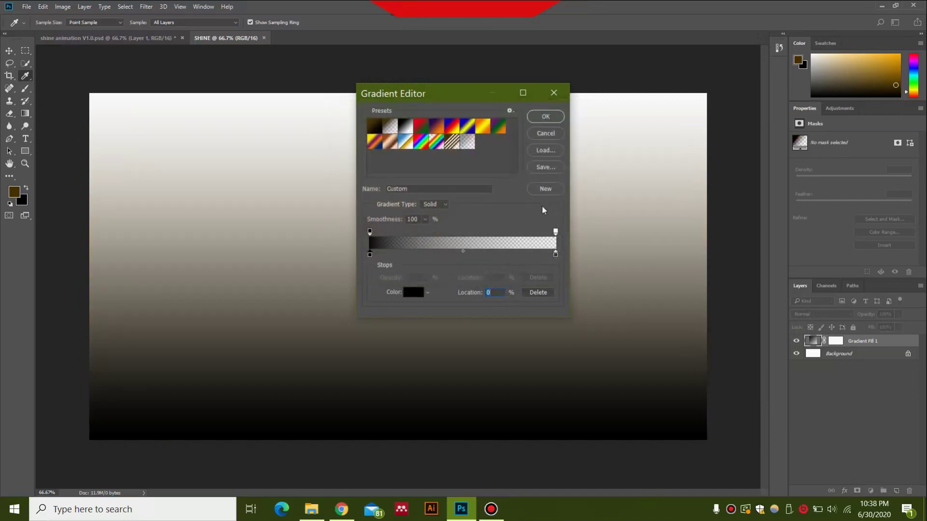
- Set the gradient's end opacity stop to 100%, keep its end colour at #483204, and apply the linear gradient fill
click(556, 232)
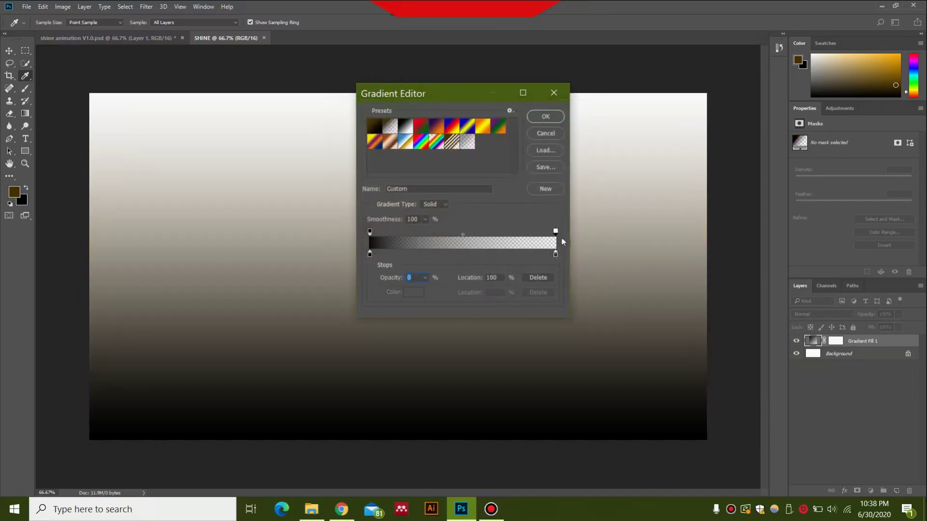
text(100)
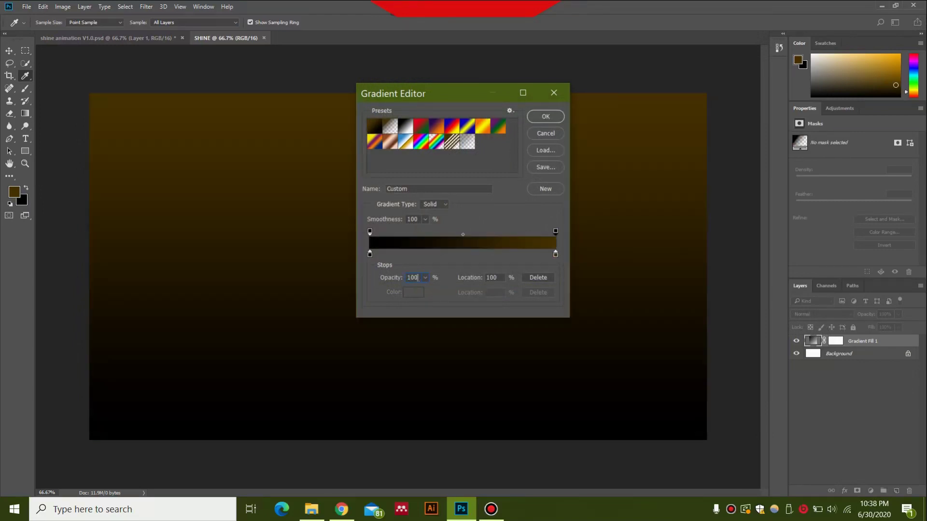
double_click(555, 253)
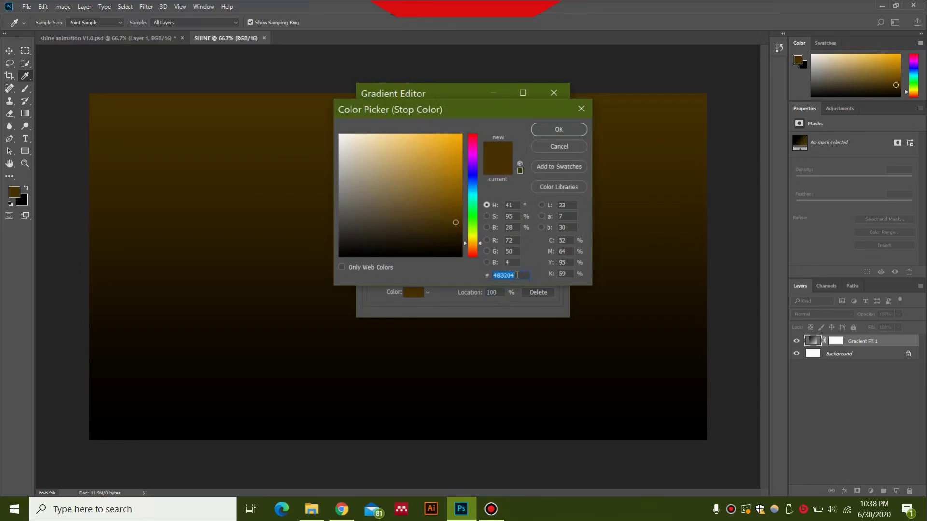
click(565, 130)
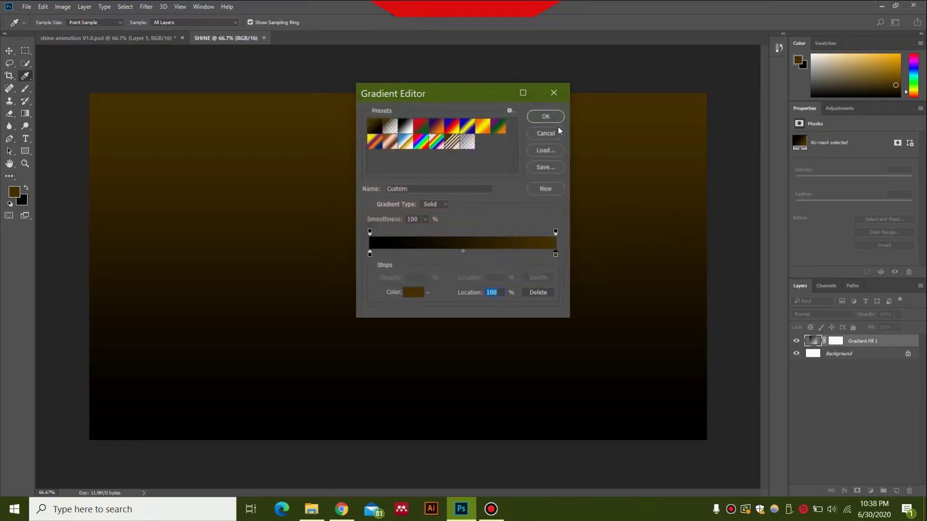
click(550, 118)
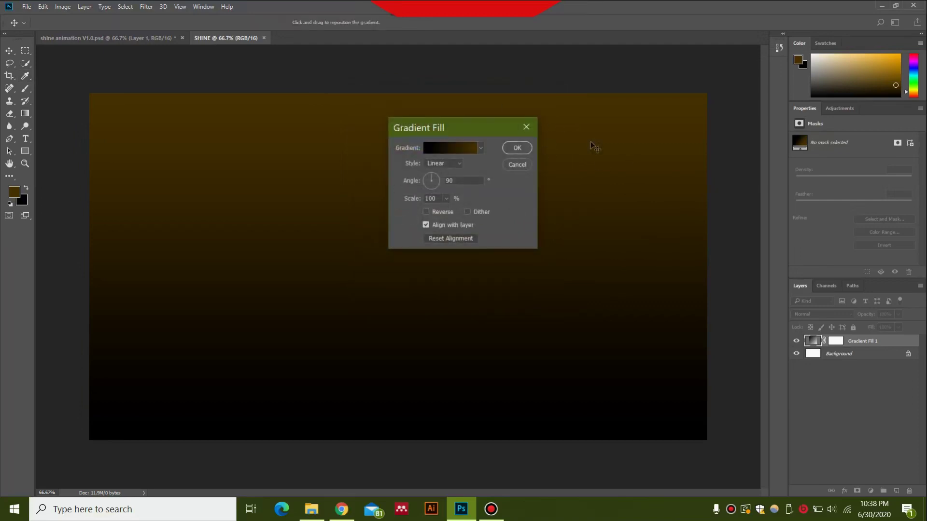
click(517, 148)
- Add a new layer with the text SHINE and ANIMATION on two centred lines, in BlackChancery 12 pt, coloured #b58419
key(t)
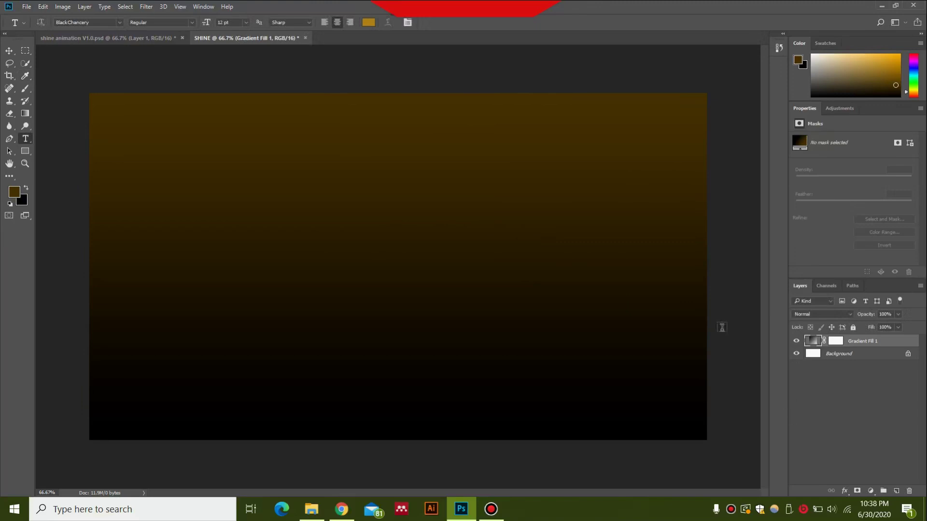
click(897, 491)
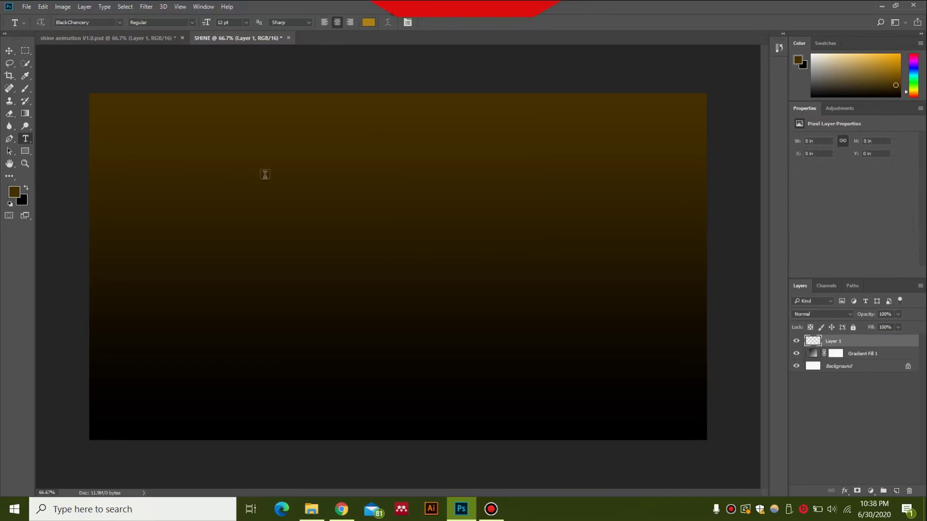
click(335, 218)
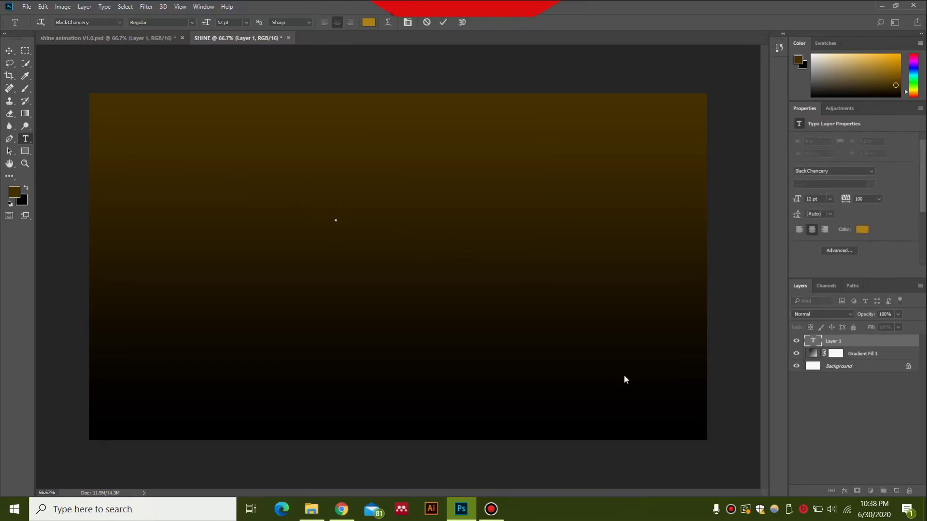
text(SH)
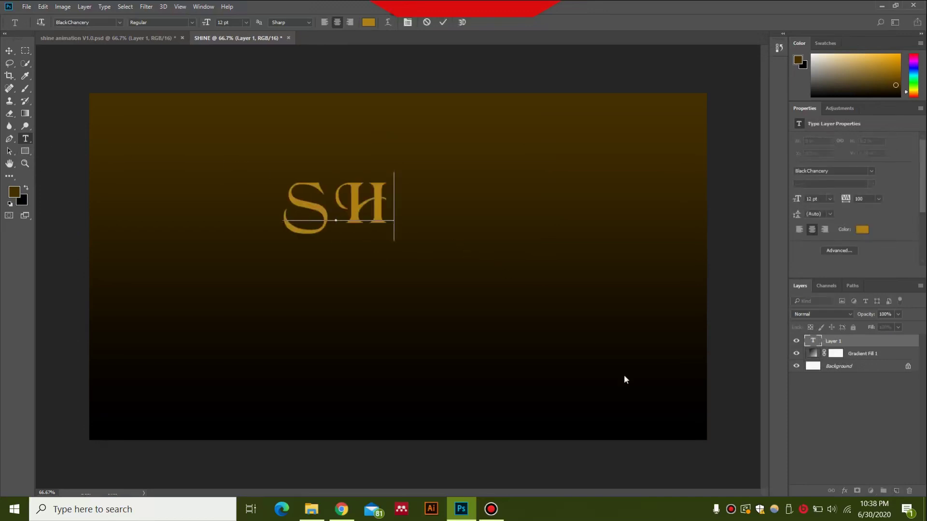
text(INE)
key(Return)
text(AN)
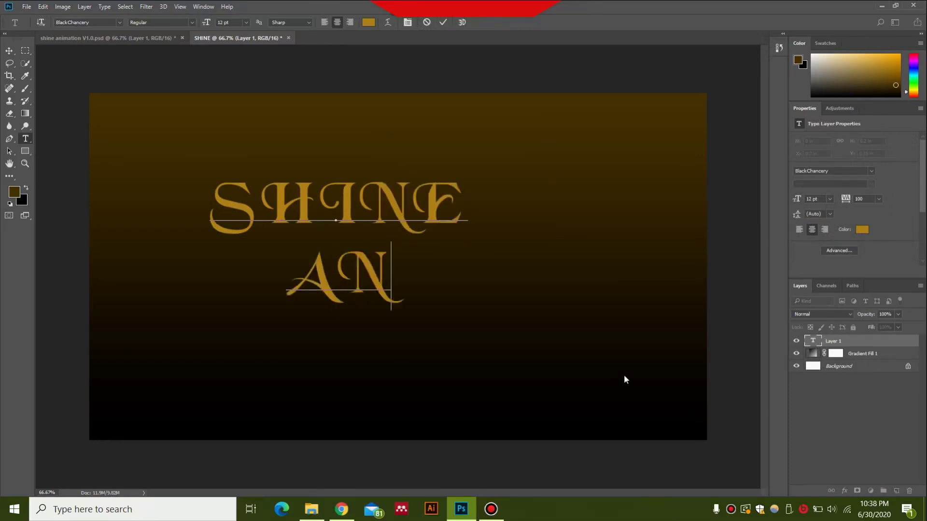
text(IMATION)
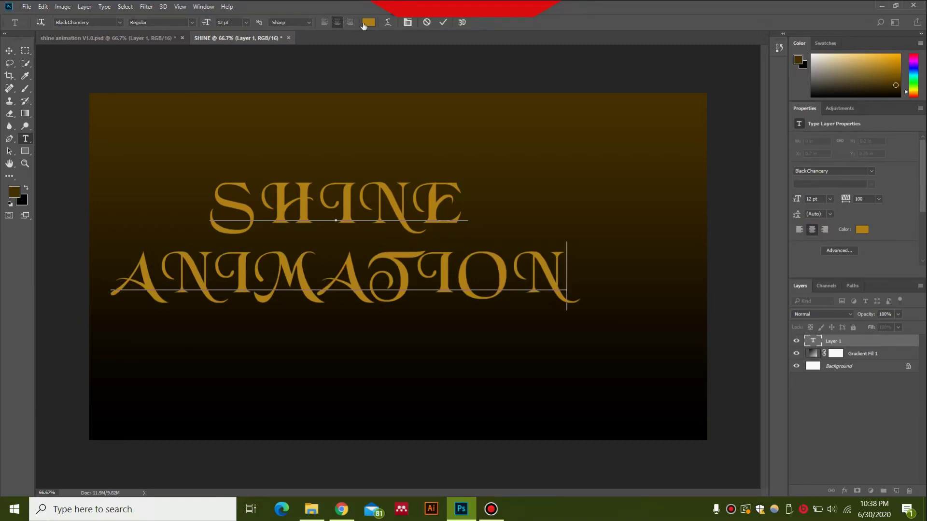
click(863, 231)
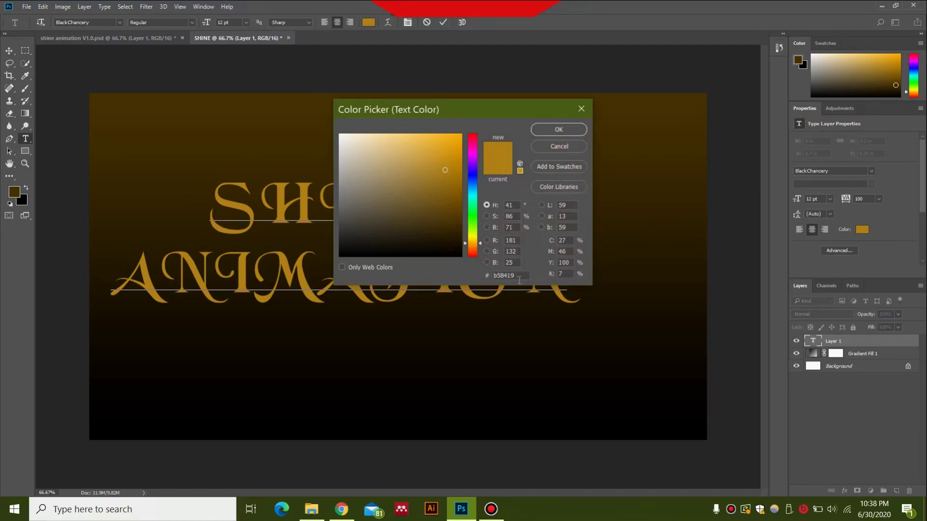
click(569, 129)
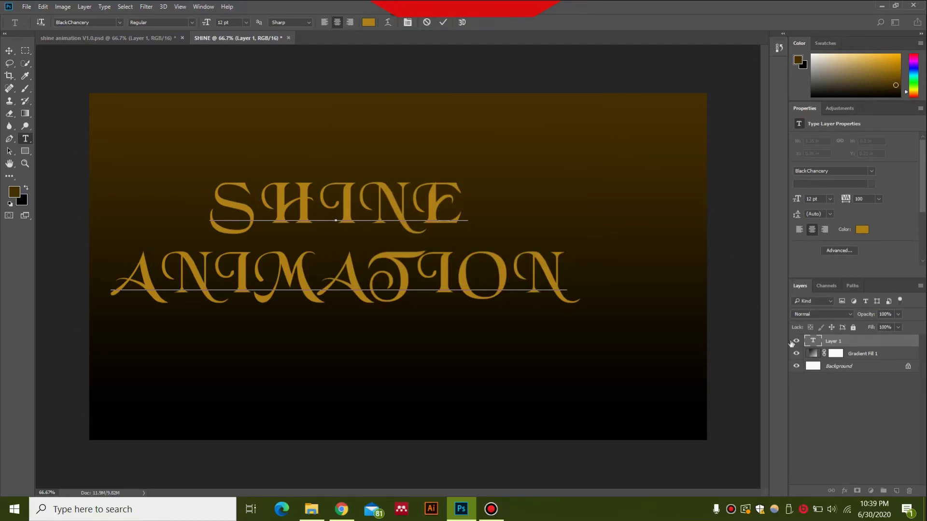
click(876, 391)
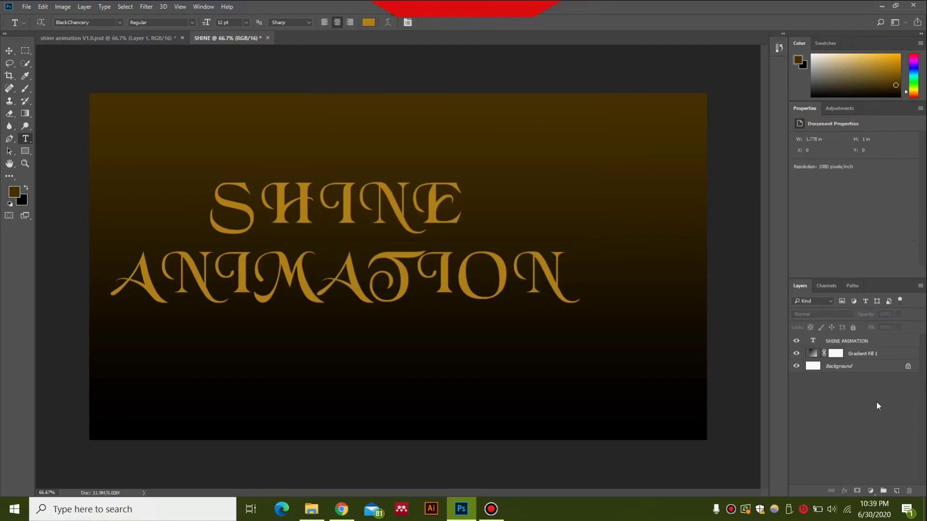
- Move the SHINE ANIMATION text to the canvas's horizontal centre and slightly up, at about X 960 px, Y 422 px
click(873, 349)
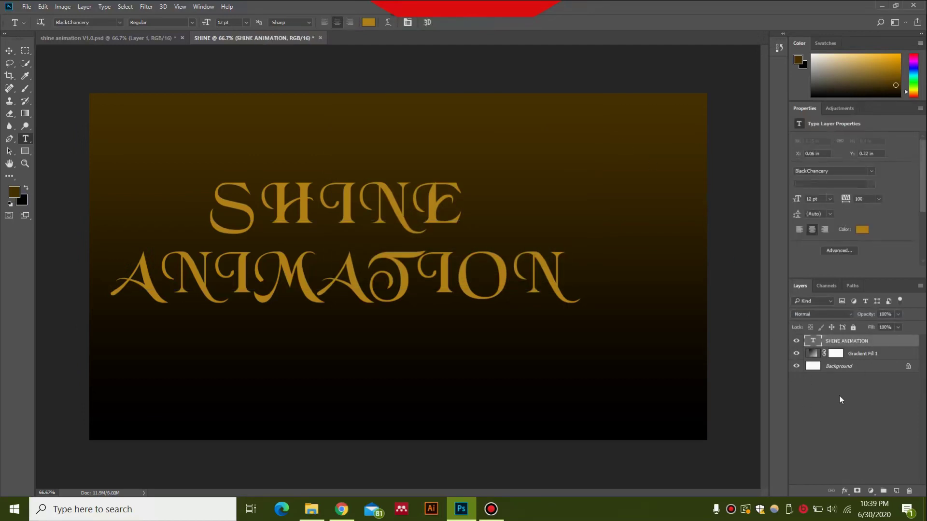
key(ctrl+t)
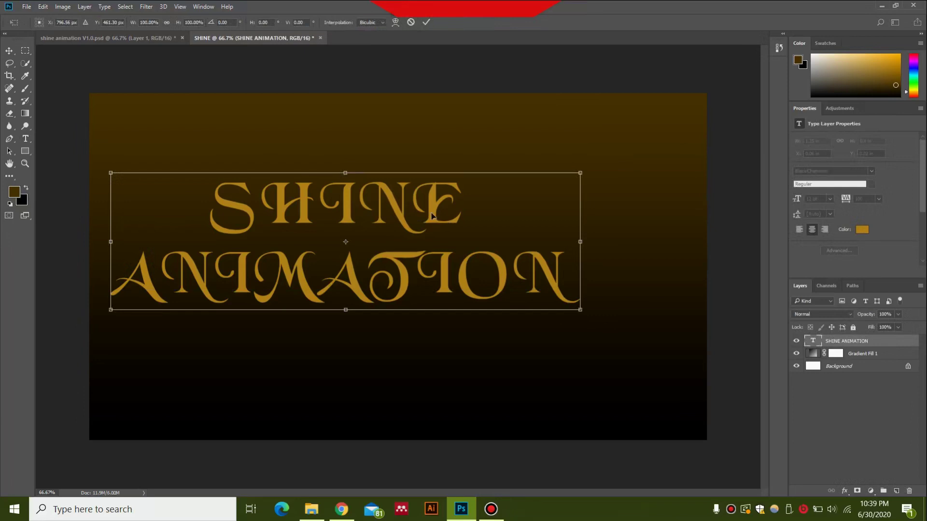
drag(433, 216, 487, 203)
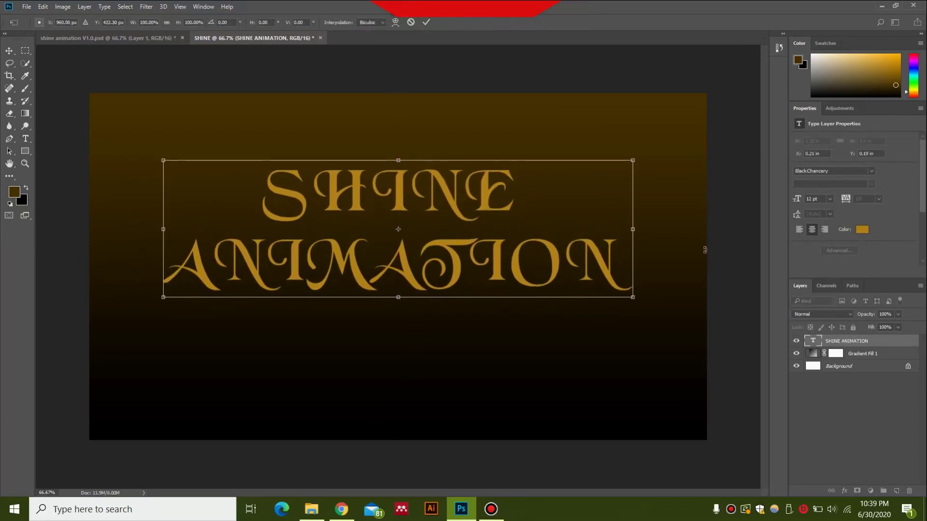
key(Return)
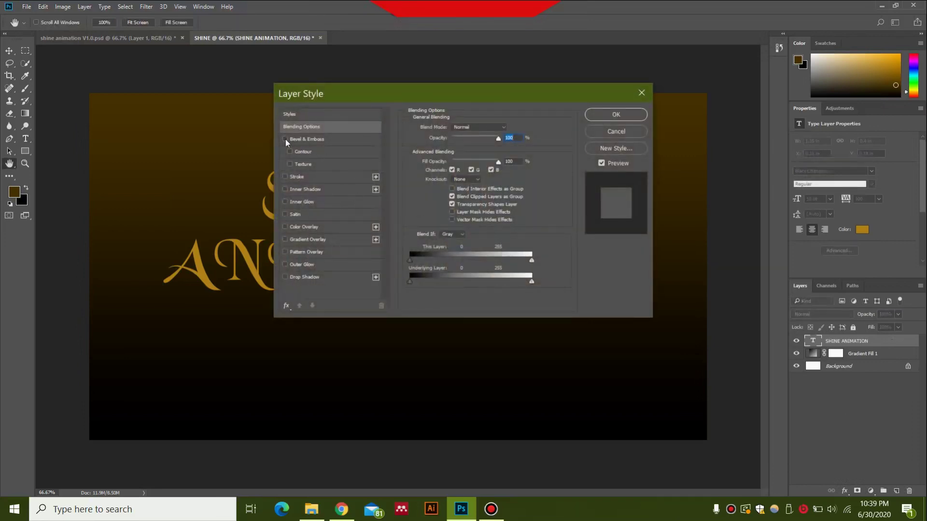
- Apply Bevel & Emboss with Contour to the SHINE ANIMATION text, using a smooth inner bevel, 220% depth and 25 px size
click(286, 139)
click(290, 152)
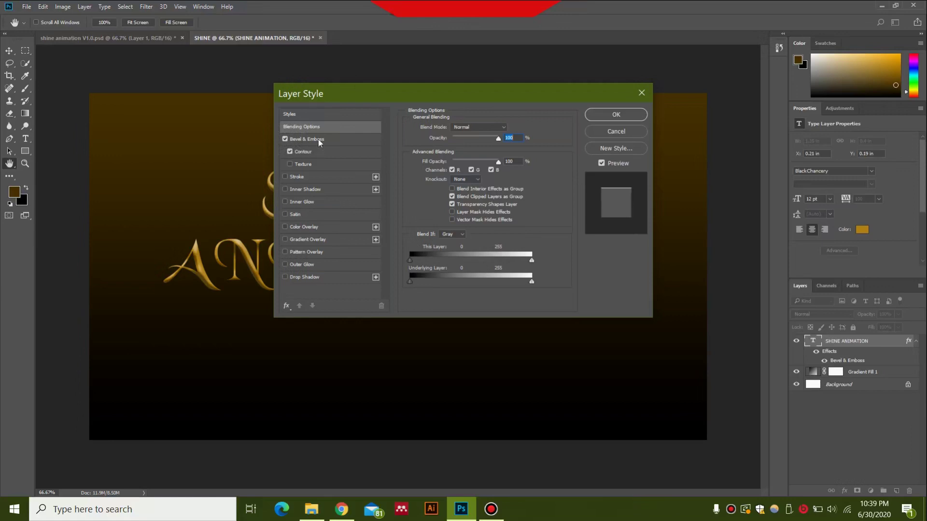
click(318, 139)
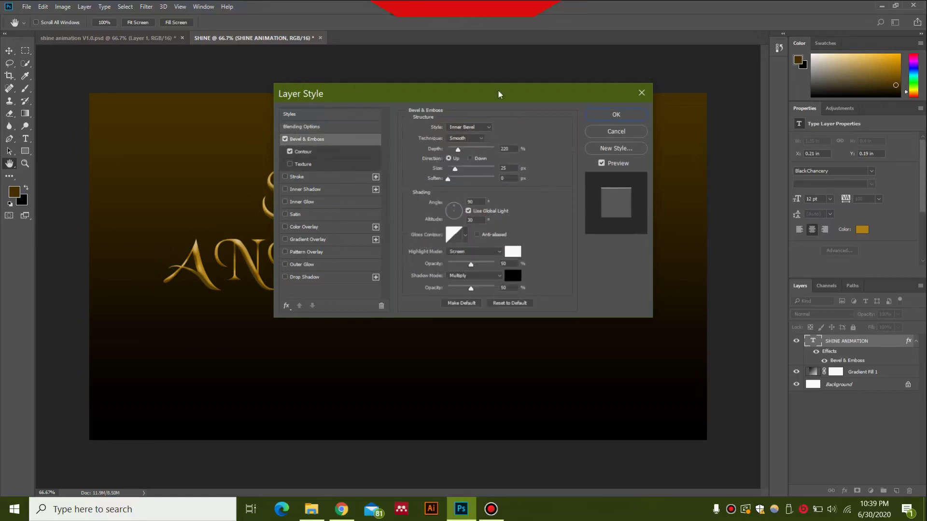
drag(499, 94, 533, 310)
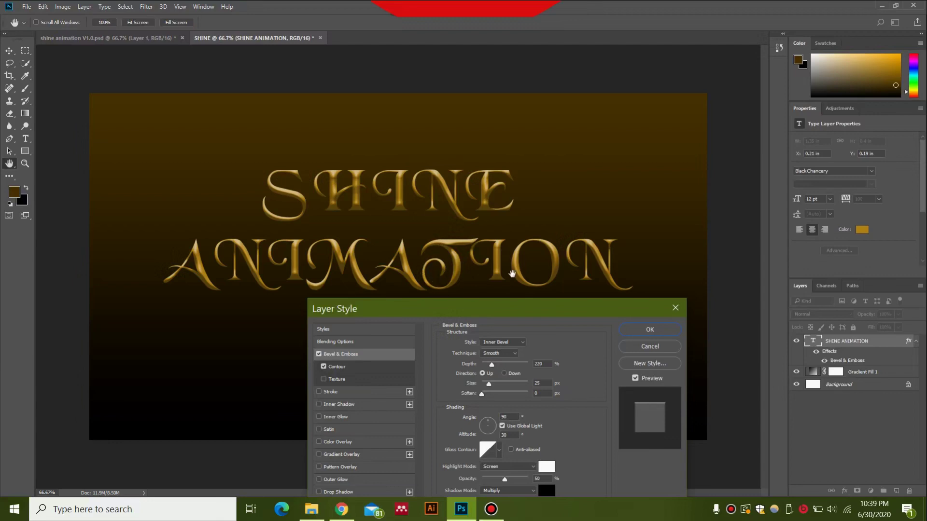
drag(522, 308, 514, 120)
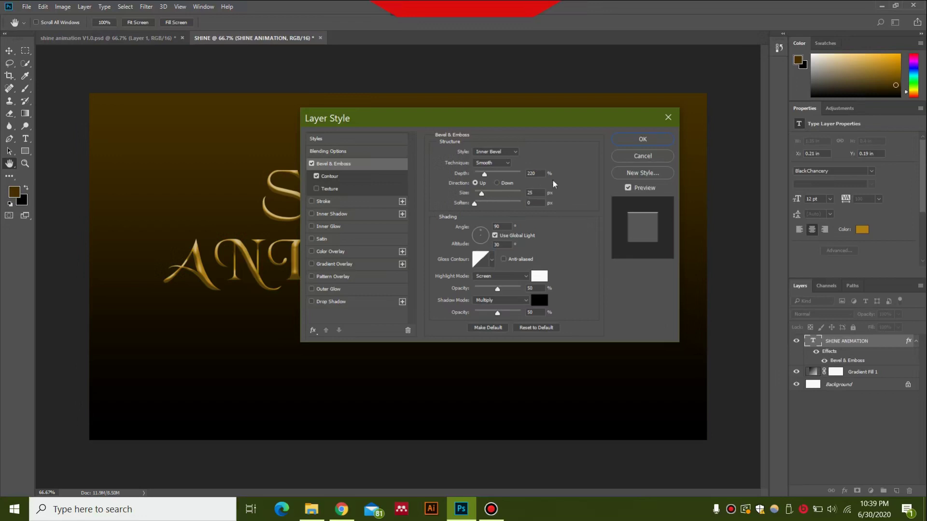
click(491, 257)
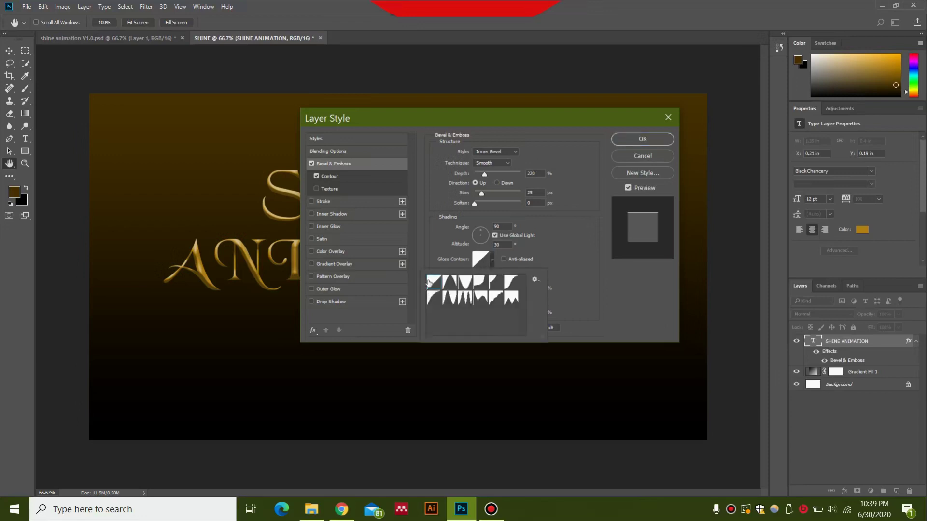
click(561, 249)
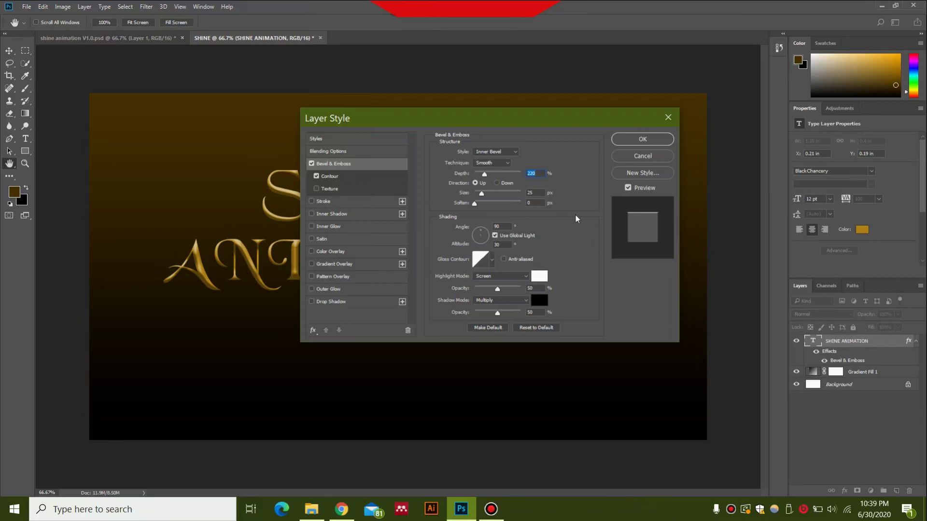
click(634, 139)
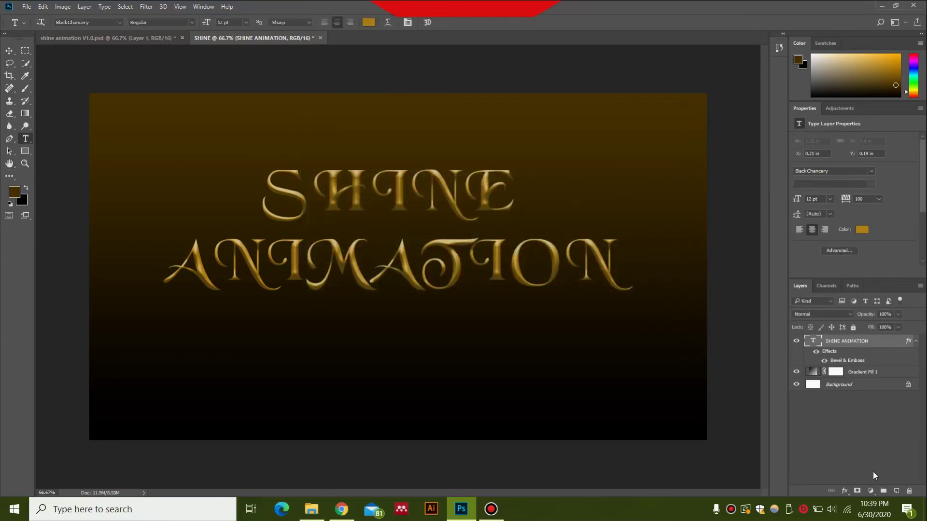
- Add a new layer and draw a horizontal rectangle bar about 1442 px wide and 38 px high below the SHINE ANIMATION text
click(896, 491)
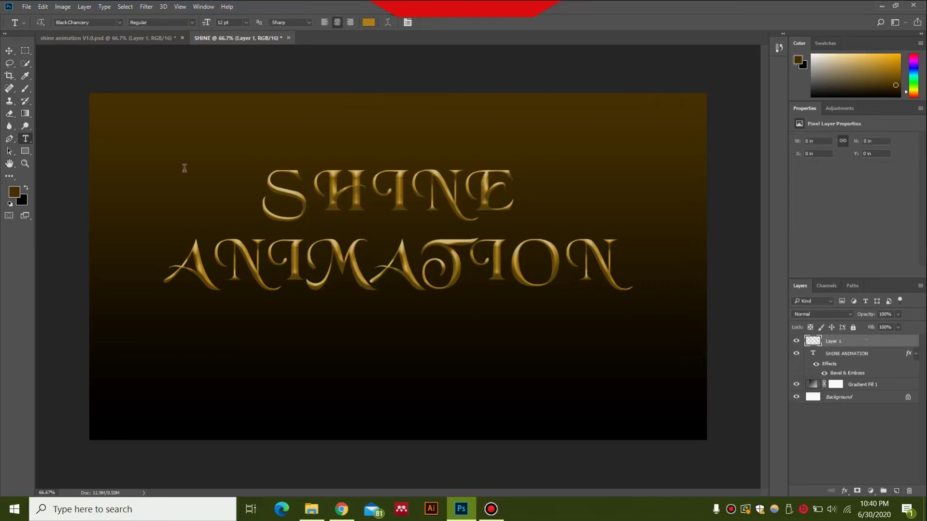
click(25, 151)
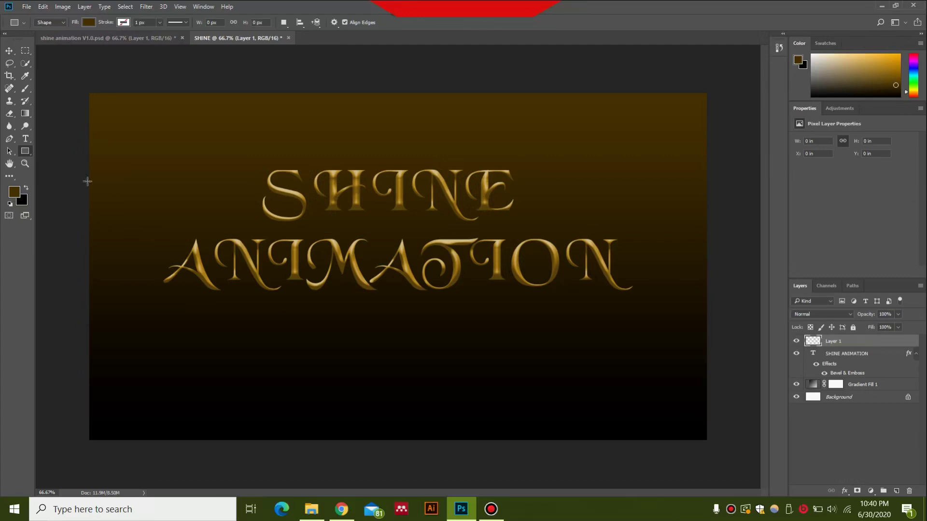
drag(168, 324, 632, 338)
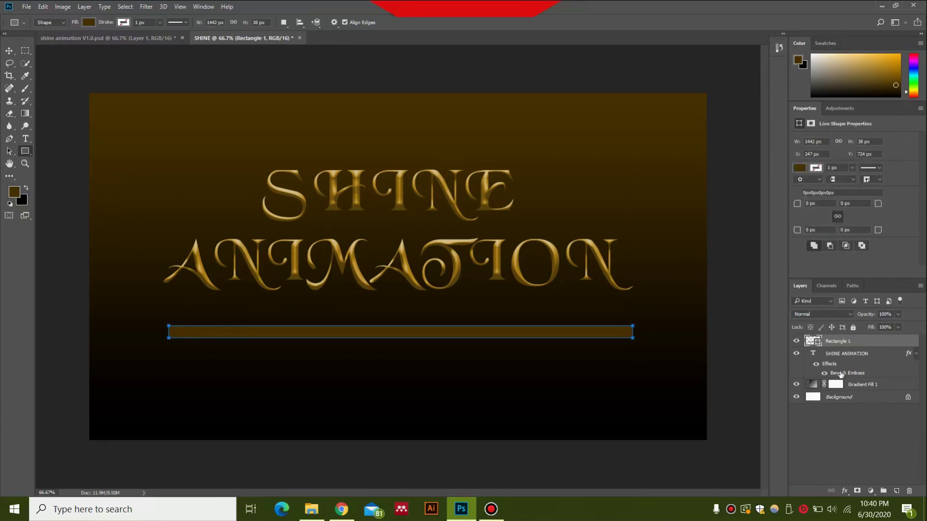
- Copy the layer style of the SHINE ANIMATION text and paste it onto the rectangle bar's layer
click(878, 356)
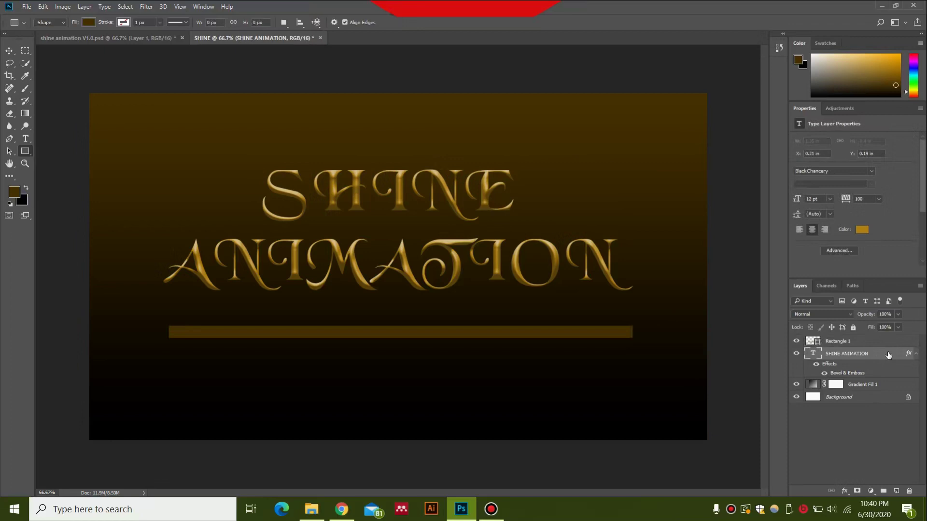
right_click(888, 355)
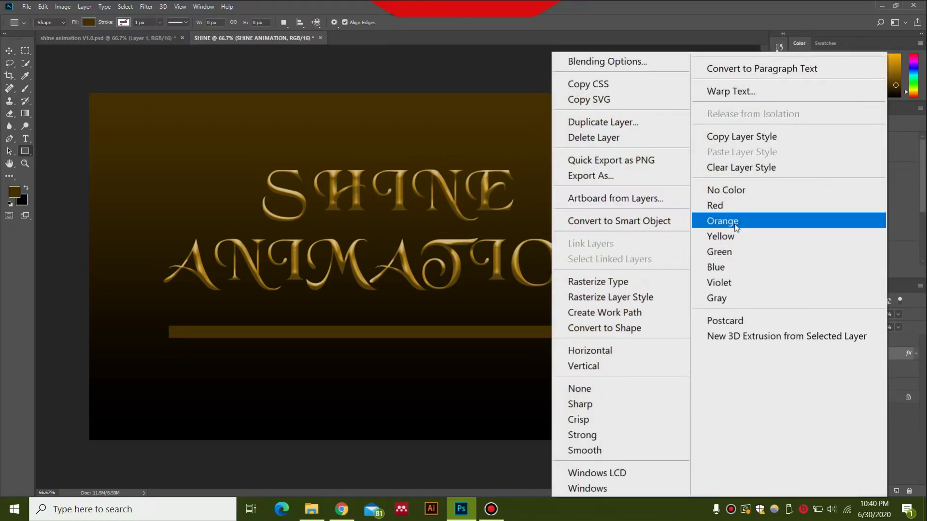
click(798, 130)
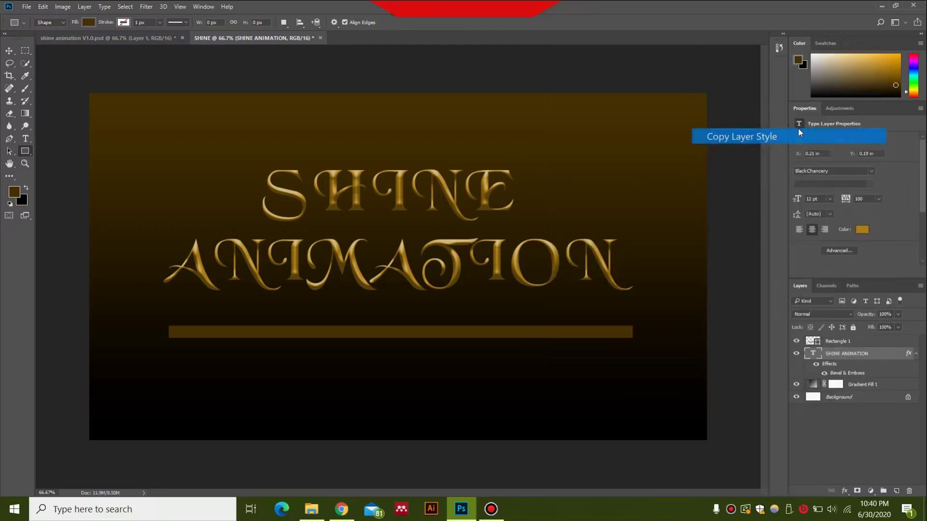
click(873, 343)
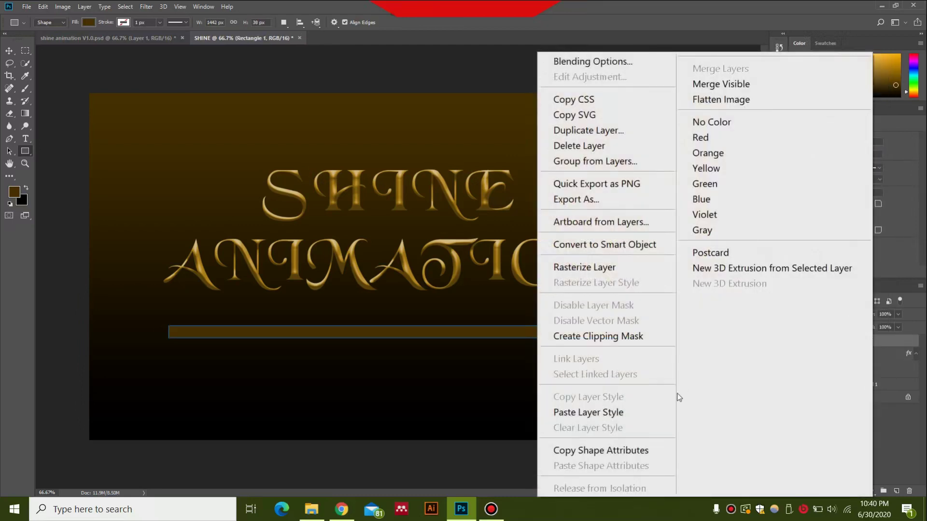
click(654, 411)
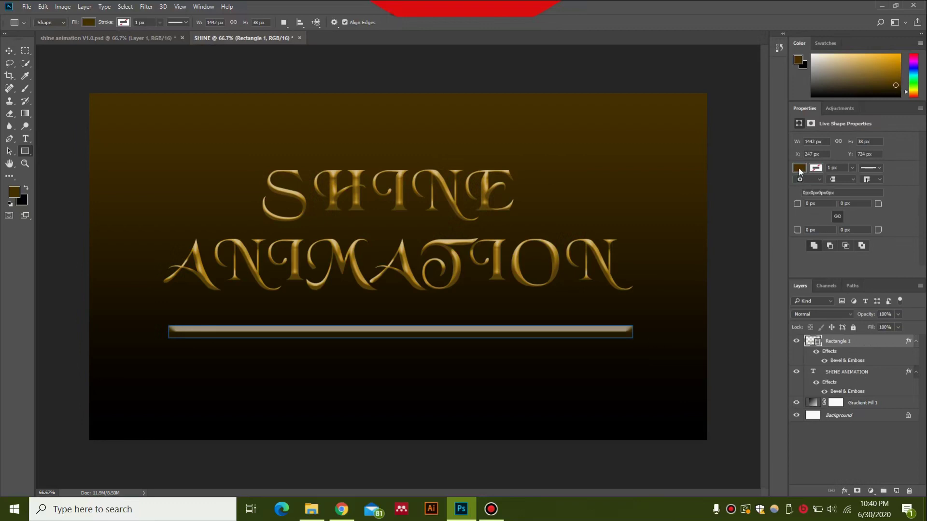
- Swap the foreground and background colours and set the foreground colour to yellow #c1ad08
click(25, 188)
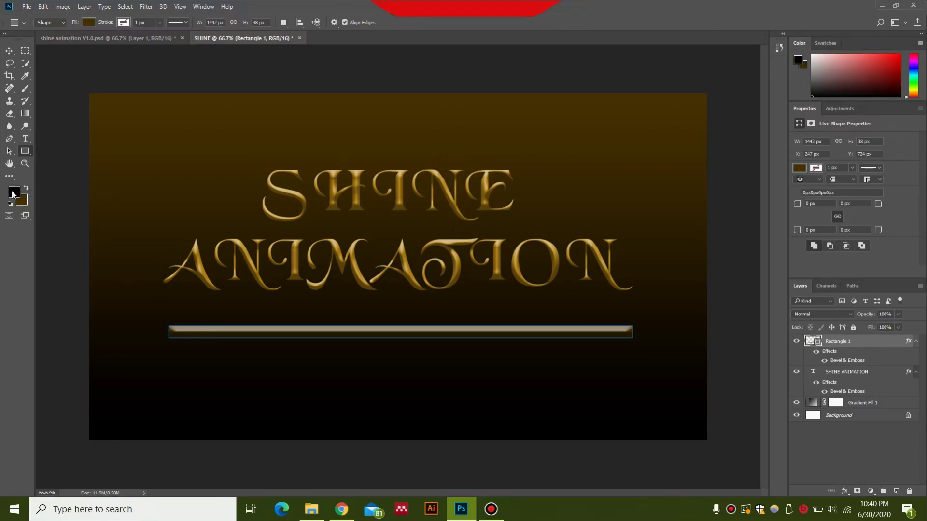
click(14, 193)
click(472, 236)
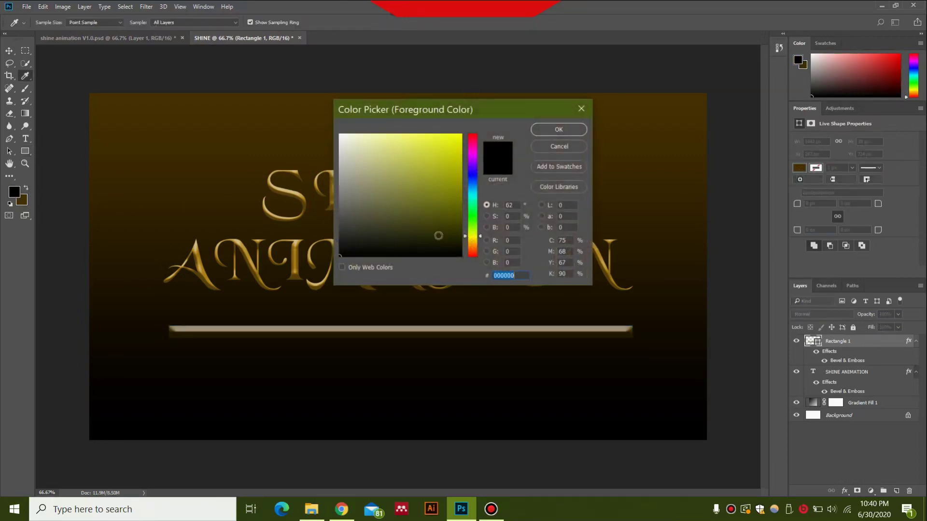
click(479, 240)
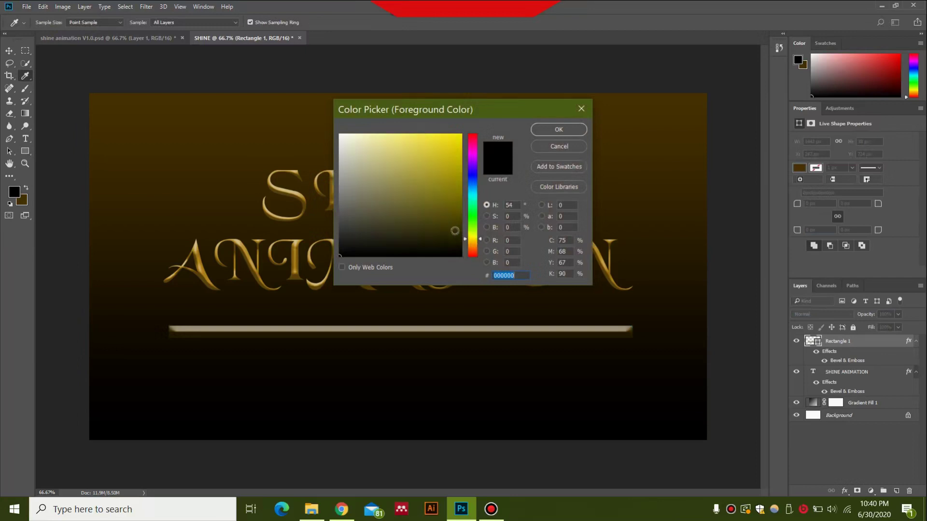
drag(448, 225, 456, 163)
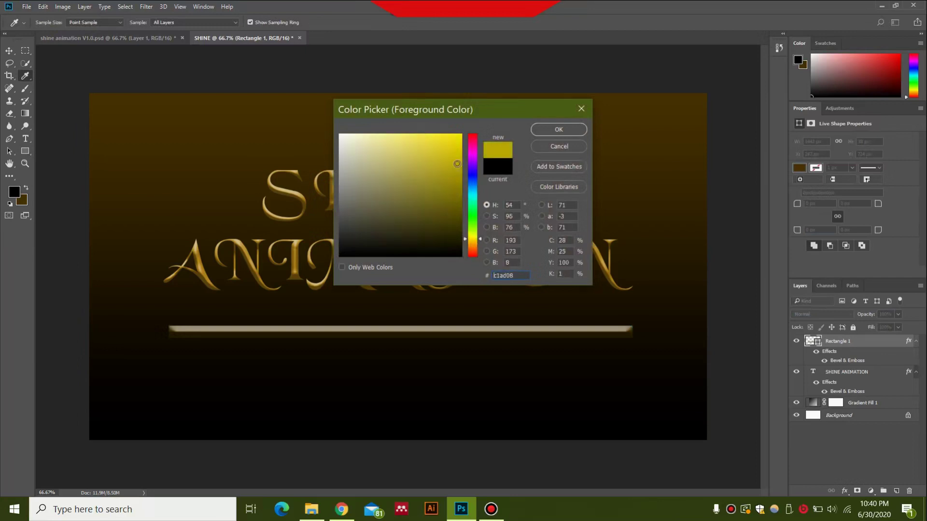
click(558, 129)
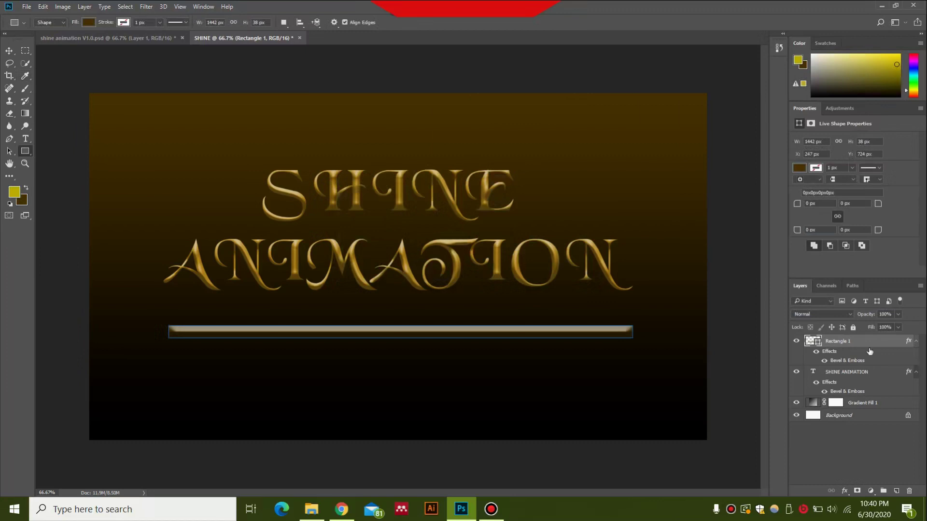
- Change the rectangle bar's fill to the recently used yellow and deselect its layer
click(799, 168)
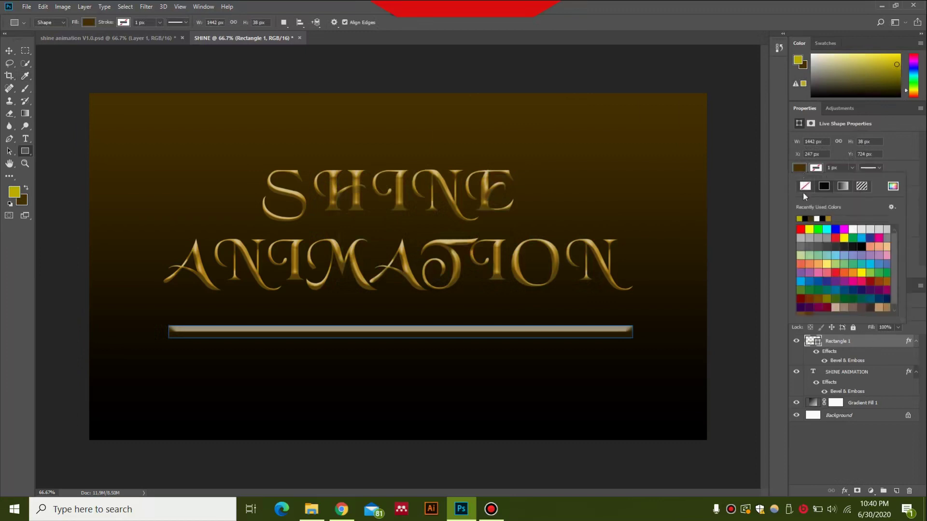
click(800, 218)
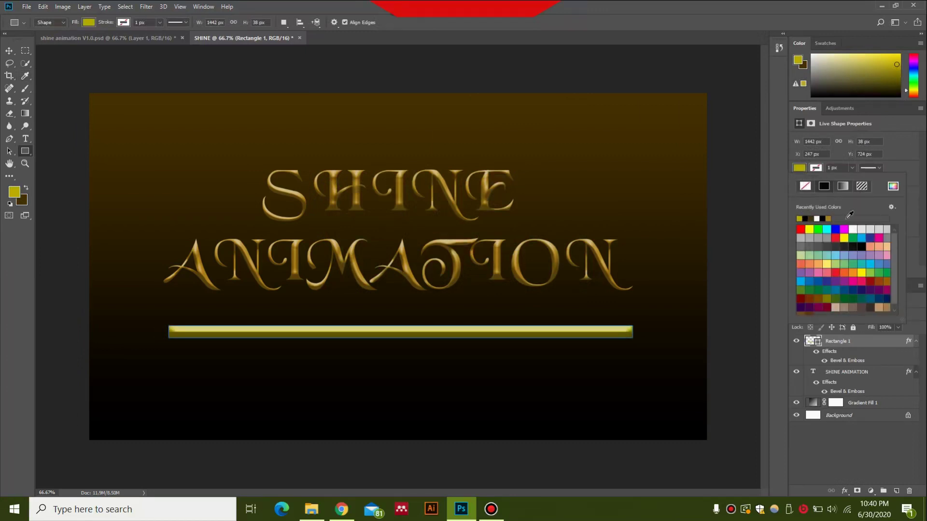
click(913, 172)
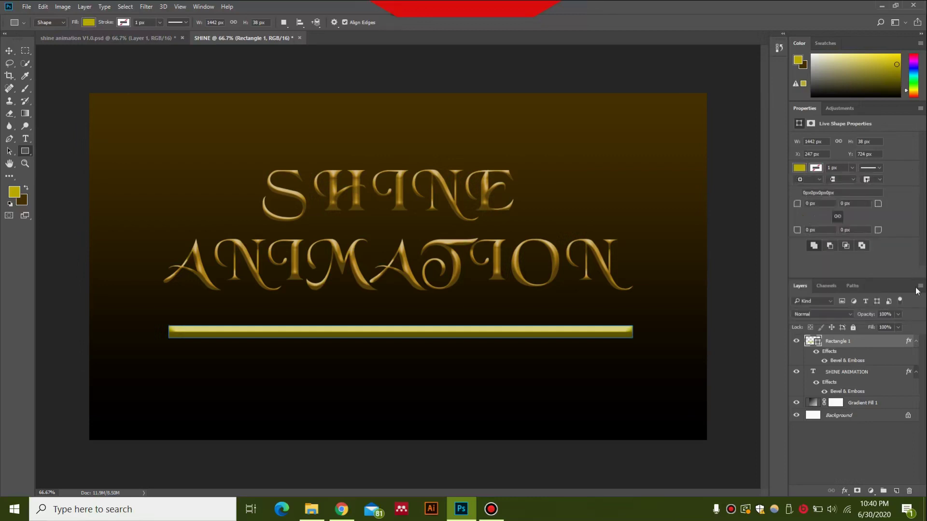
click(856, 450)
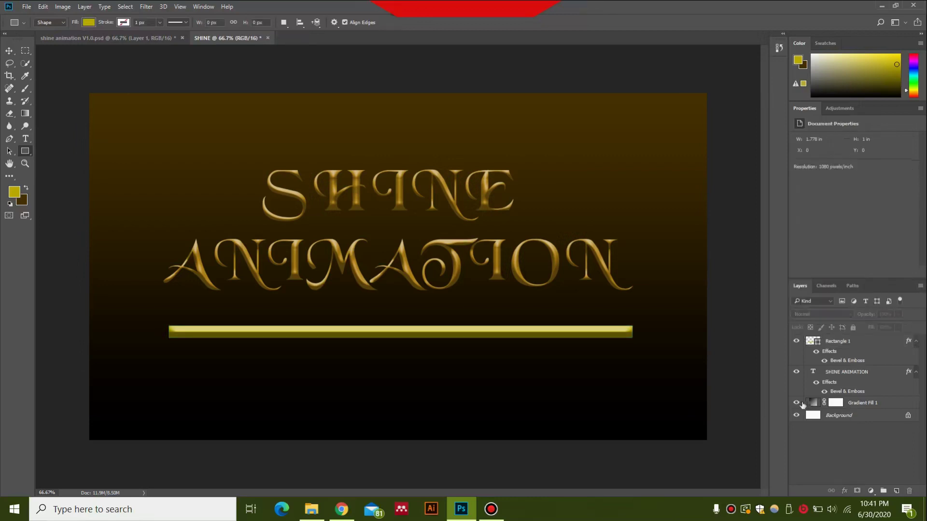
- Move the rectangle bar to the canvas's horizontal centre and slightly up, at about X 960 px, Y 712 px
click(857, 345)
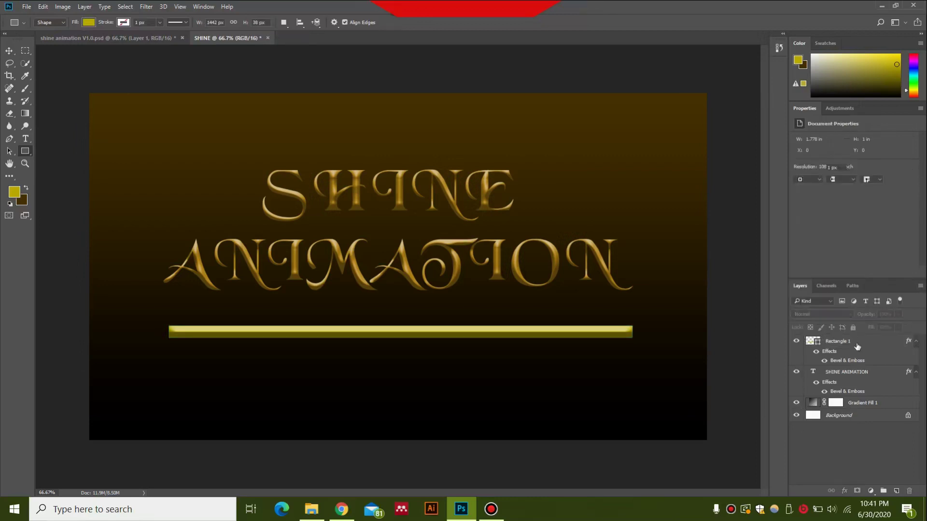
key(ctrl+t)
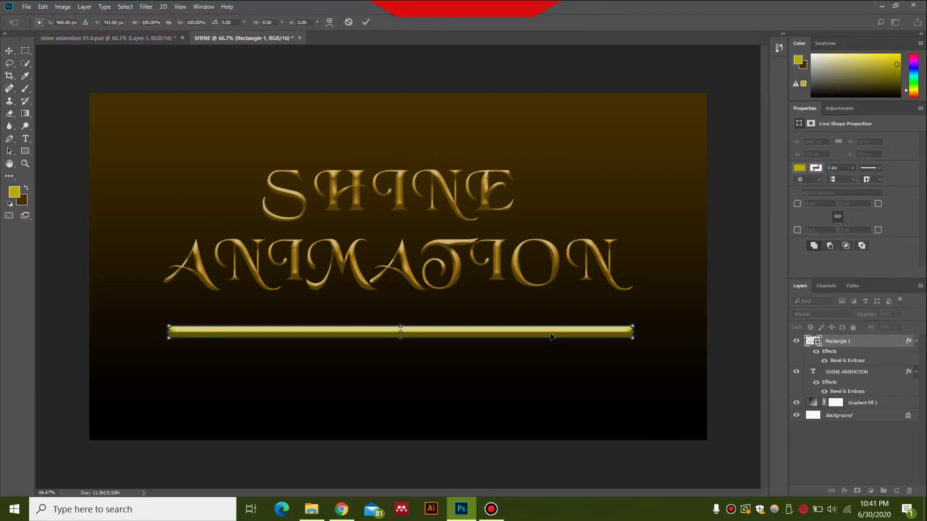
drag(552, 338, 548, 327)
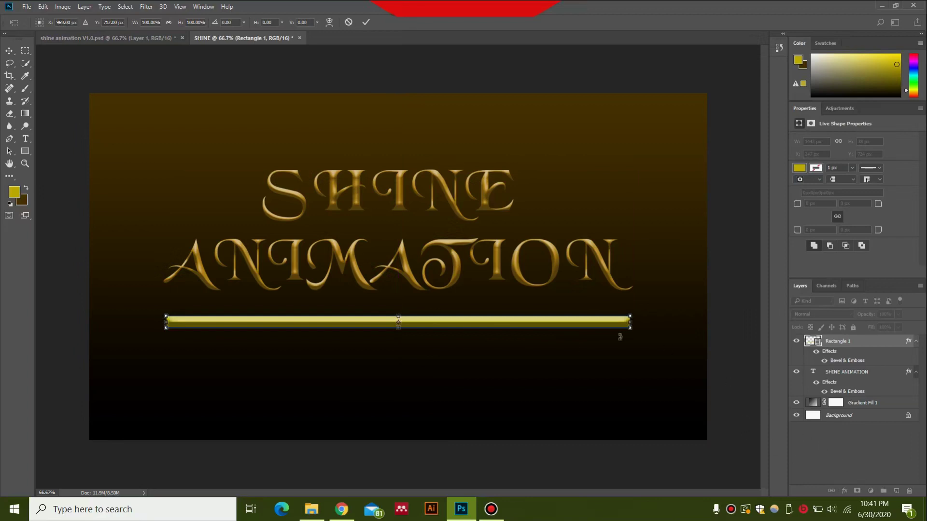
key(Return)
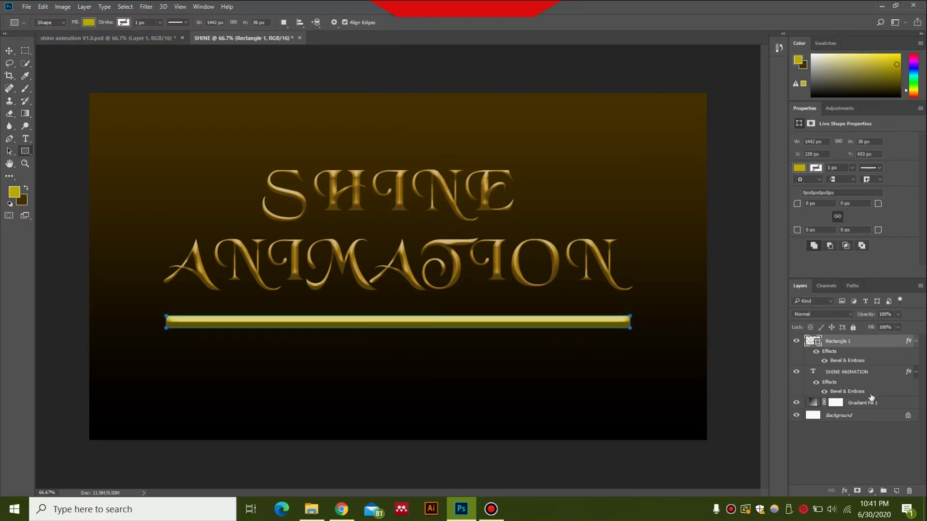
click(842, 454)
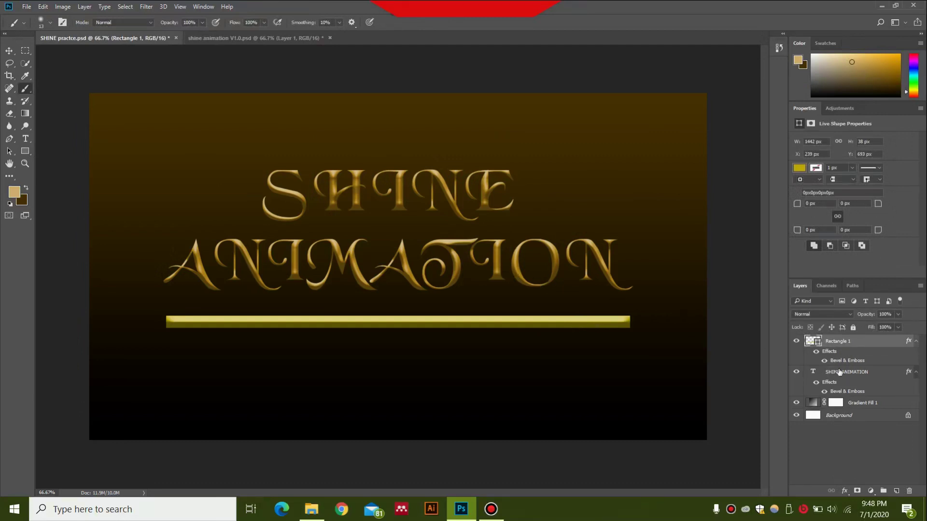
- Apply a Color Overlay in #ca8d08 with normal blending and 100% opacity to the rectangle bar
double_click(880, 343)
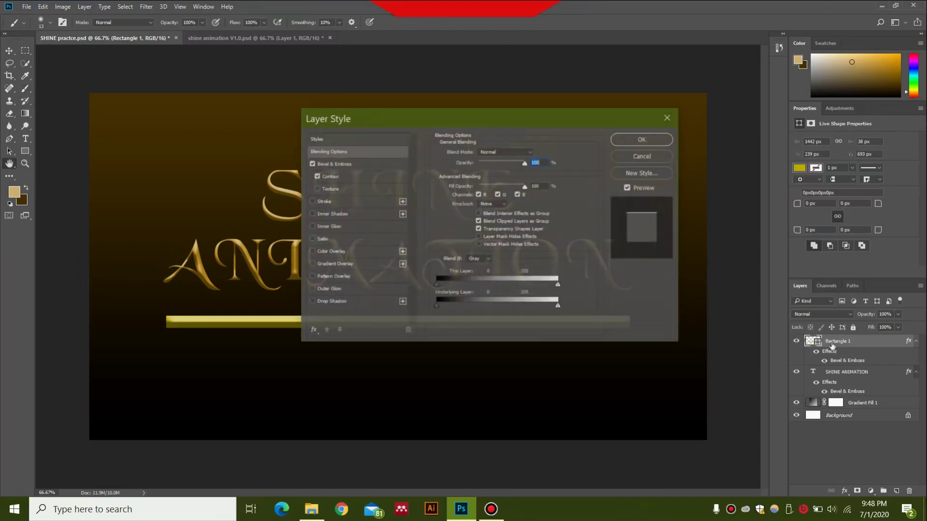
click(316, 252)
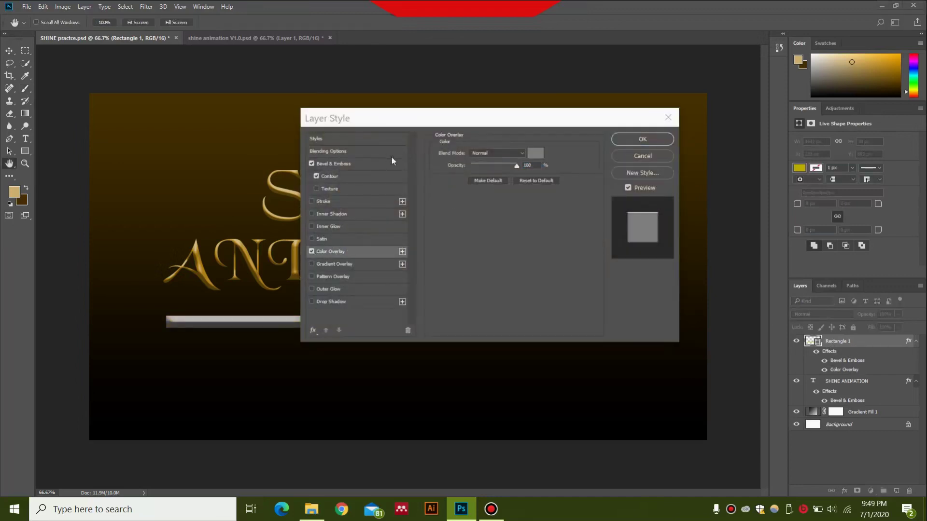
drag(427, 114, 611, 128)
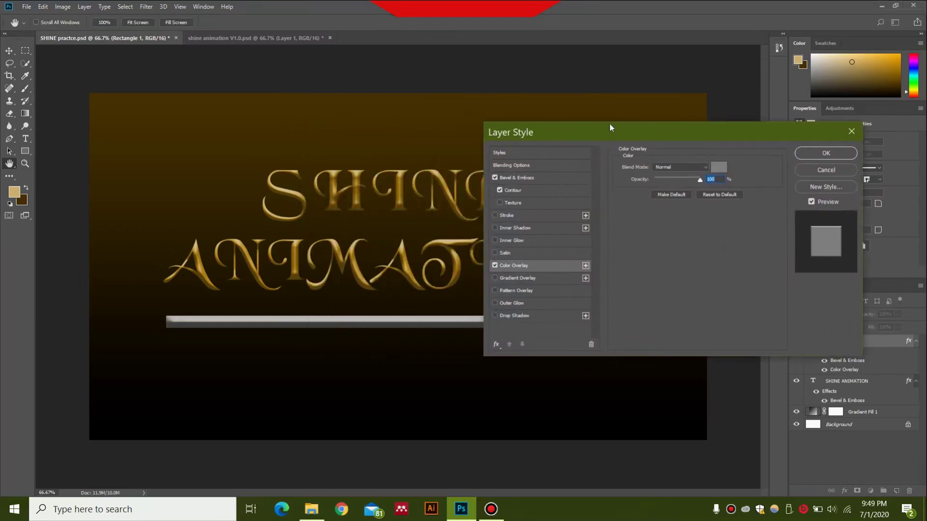
click(718, 168)
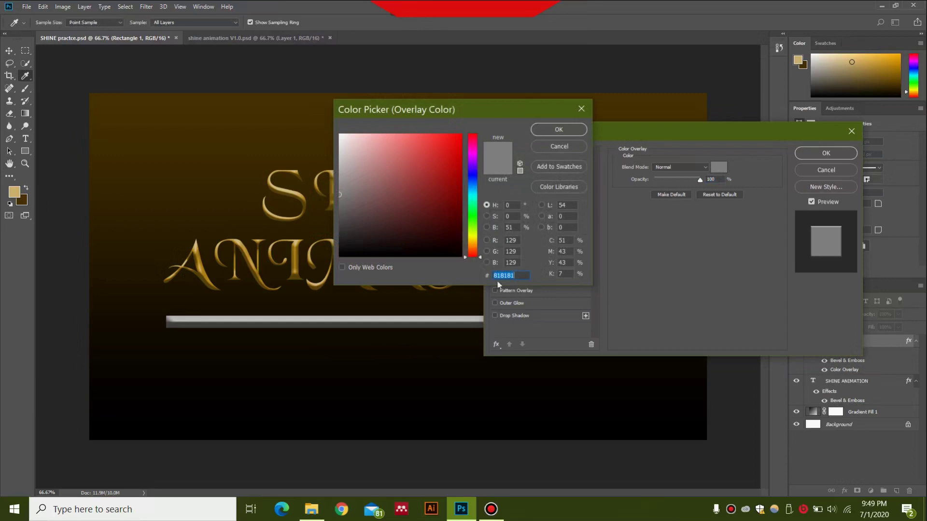
text(ca8d08)
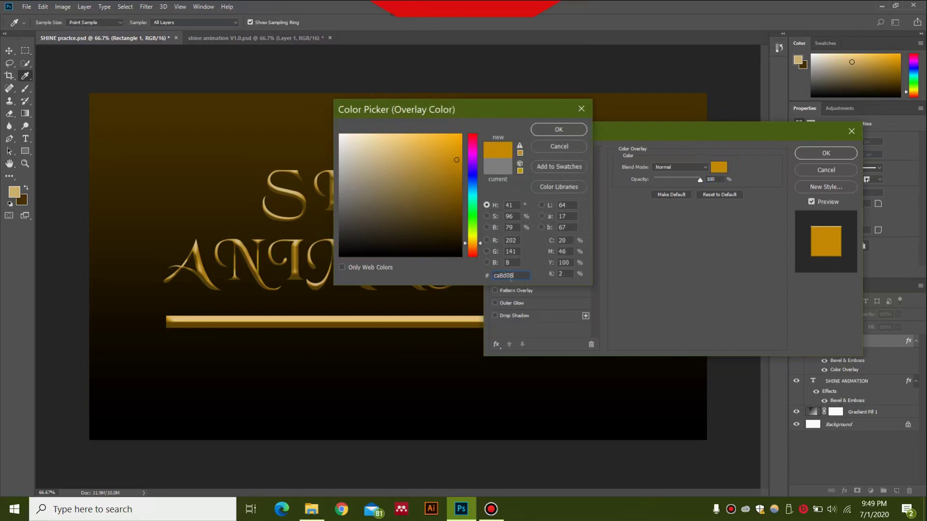
click(560, 129)
click(826, 153)
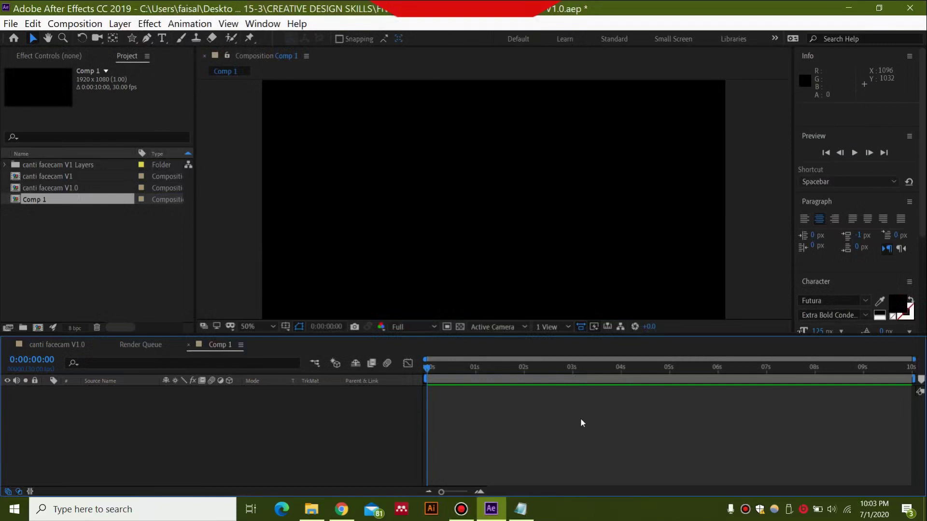
- In After Effects, create the composition Comp 2 at 1920 x 1080 px, 30 frames per second and 10 seconds long
click(10, 24)
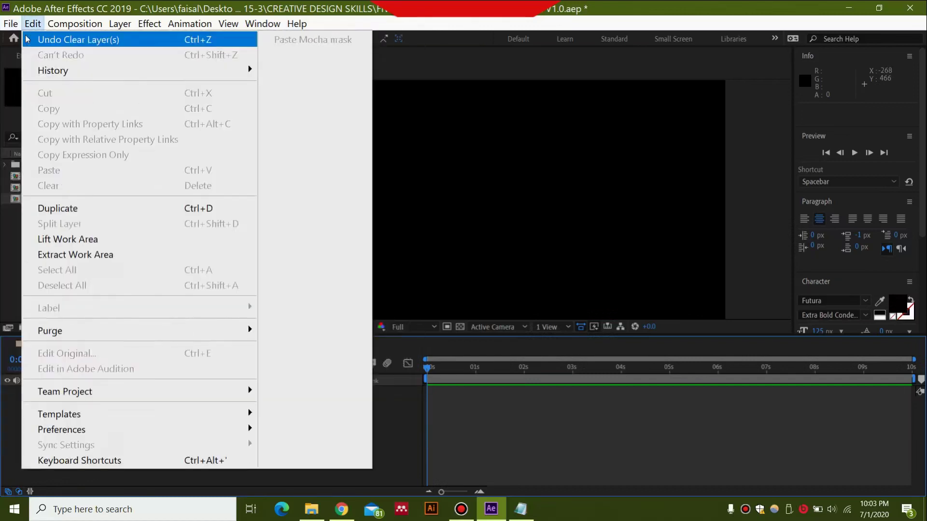
mouse_move(64, 28)
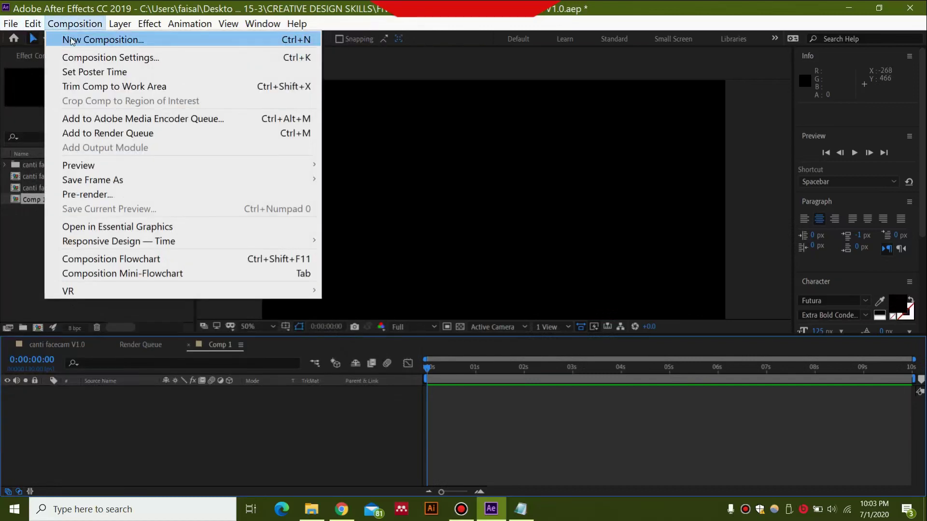
click(87, 40)
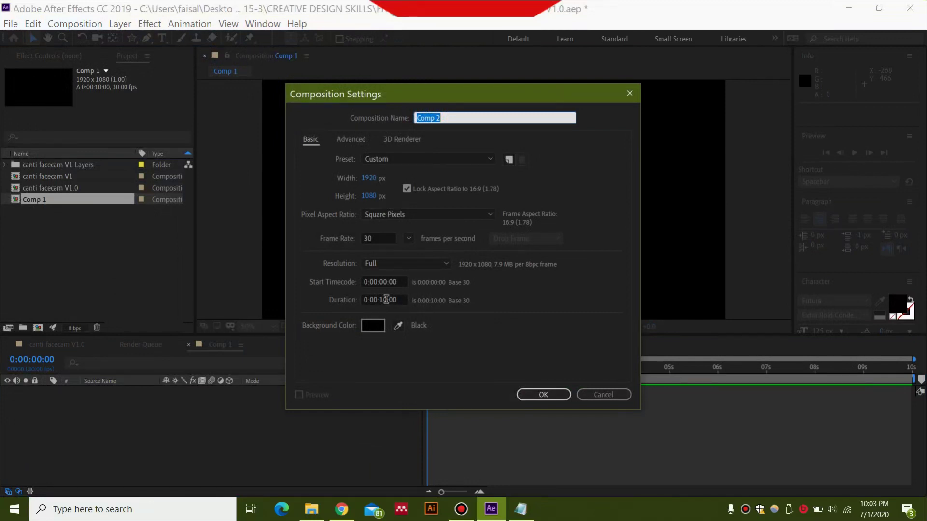
click(386, 300)
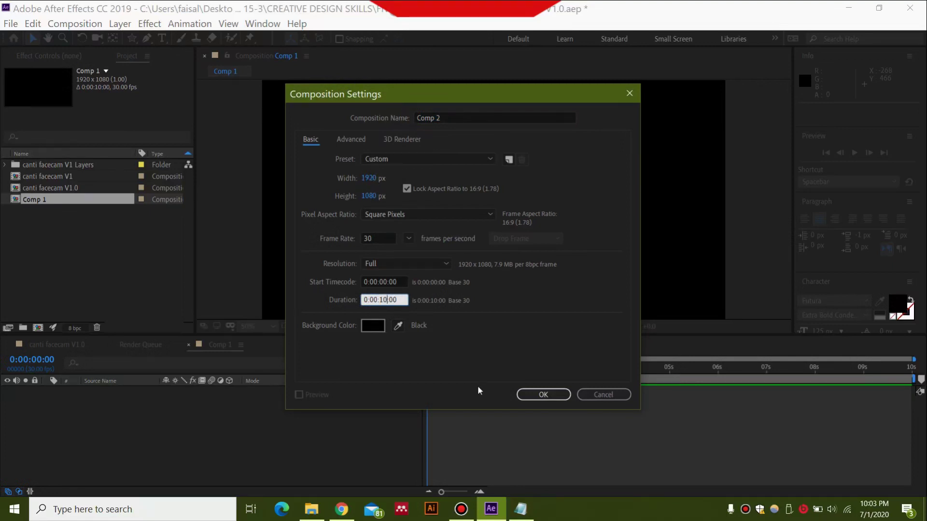
click(520, 393)
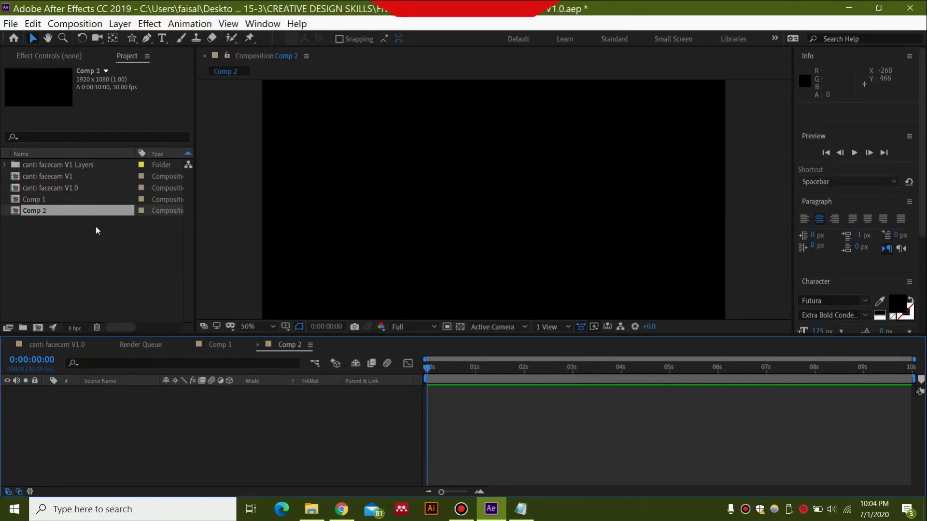
- Import SHINE practce.psd from the SHINE LOGO ANIMATION folder as a composition retaining layer sizes with editable layer styles, and open that composition
click(129, 57)
click(67, 254)
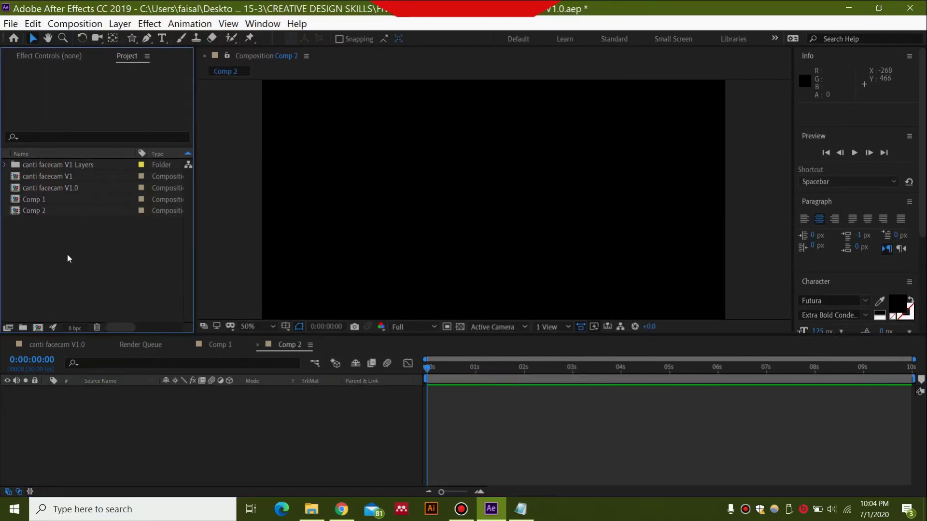
right_click(56, 265)
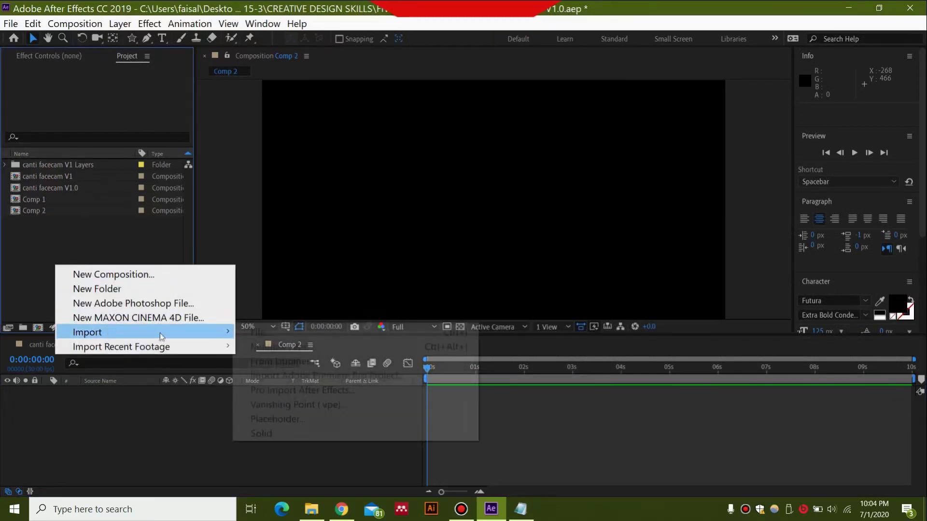
key(Escape)
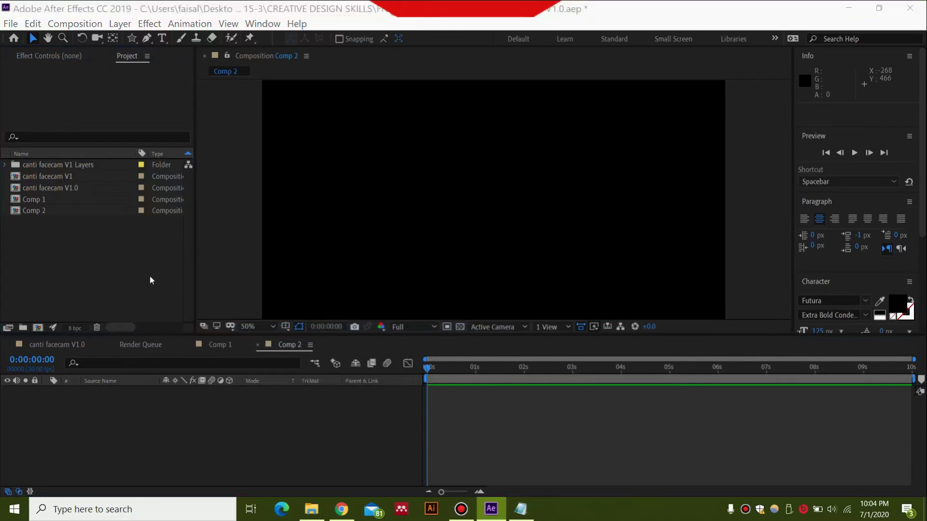
double_click(154, 265)
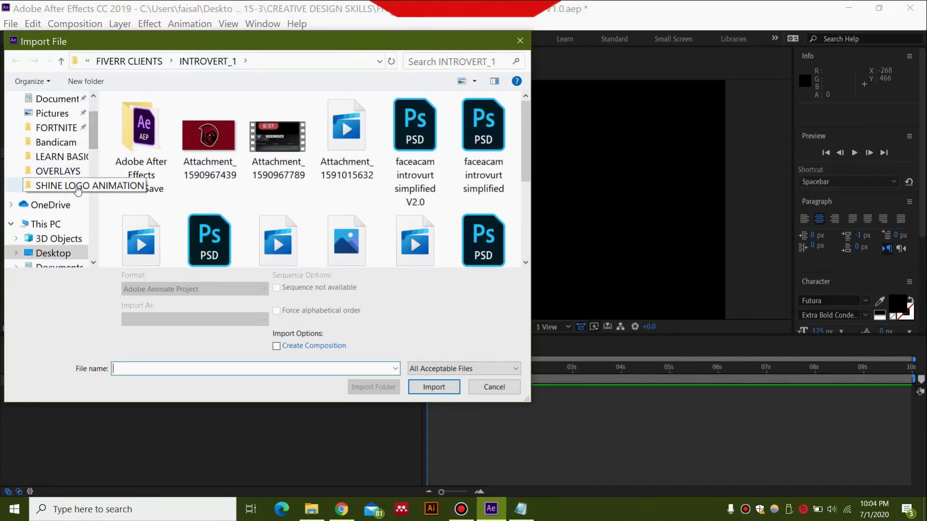
click(62, 185)
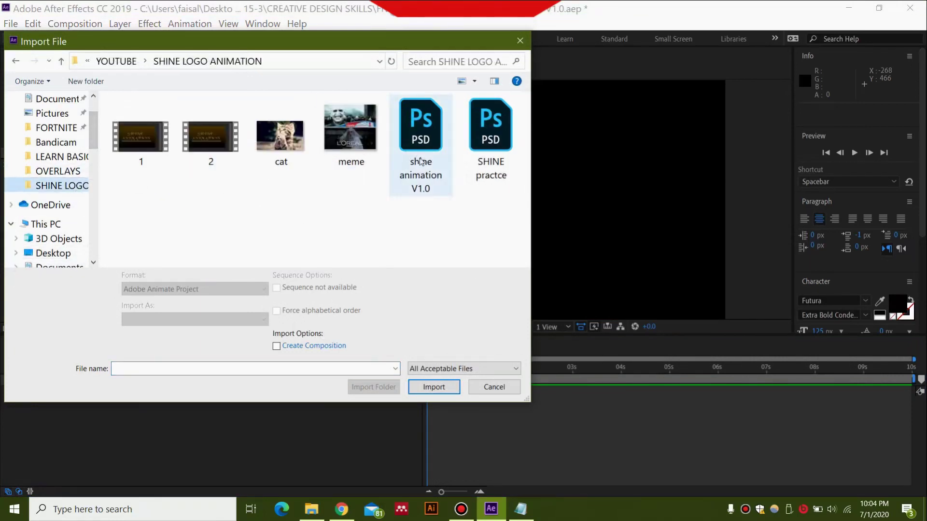
double_click(484, 149)
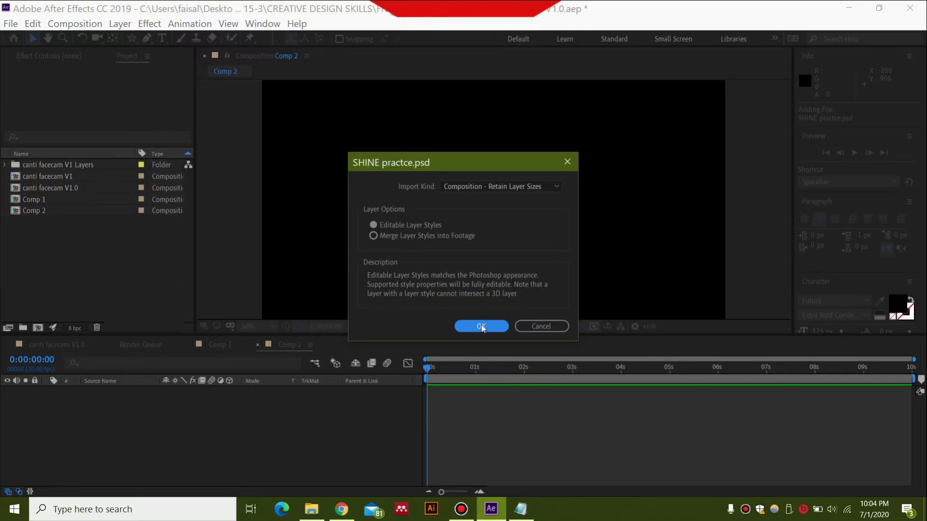
click(481, 325)
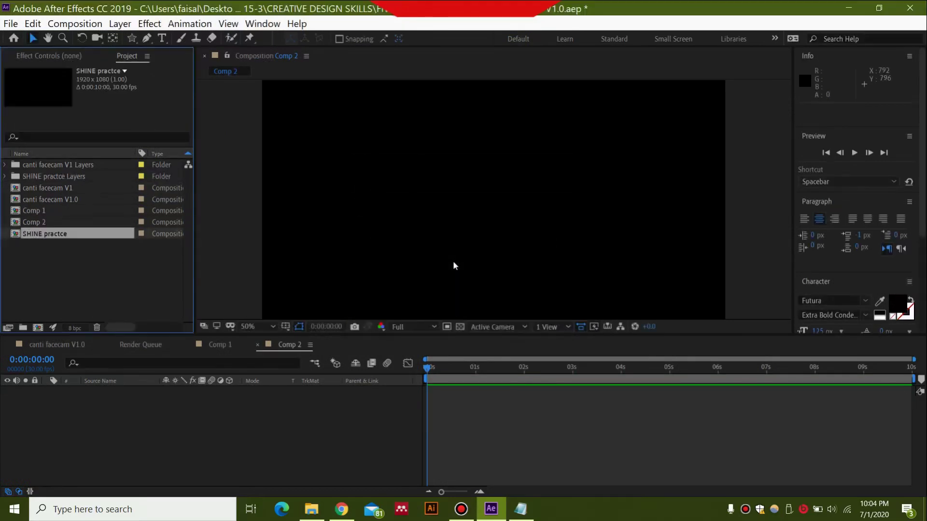
double_click(15, 235)
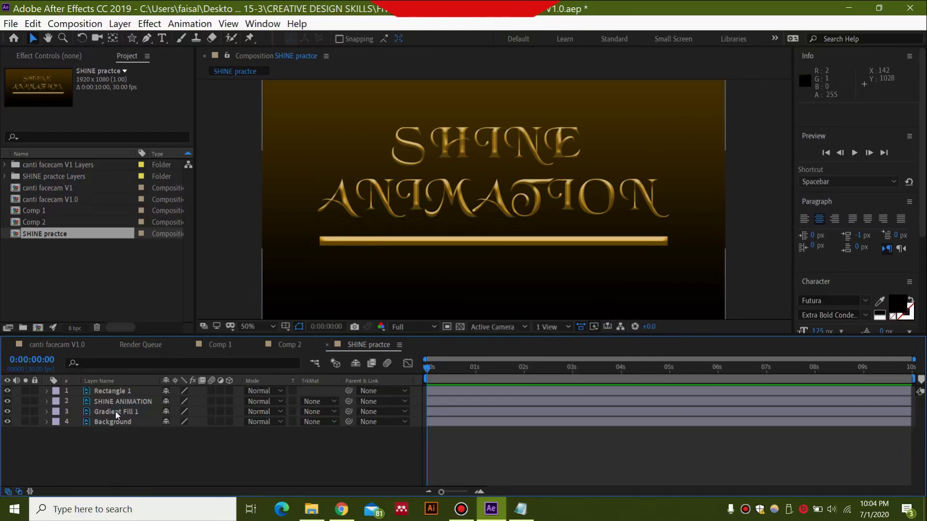
- Pre-compose the Rectangle 1 and SHINE ANIMATION layers together as Pre-comp 1, moving all attributes into the new composition
click(115, 411)
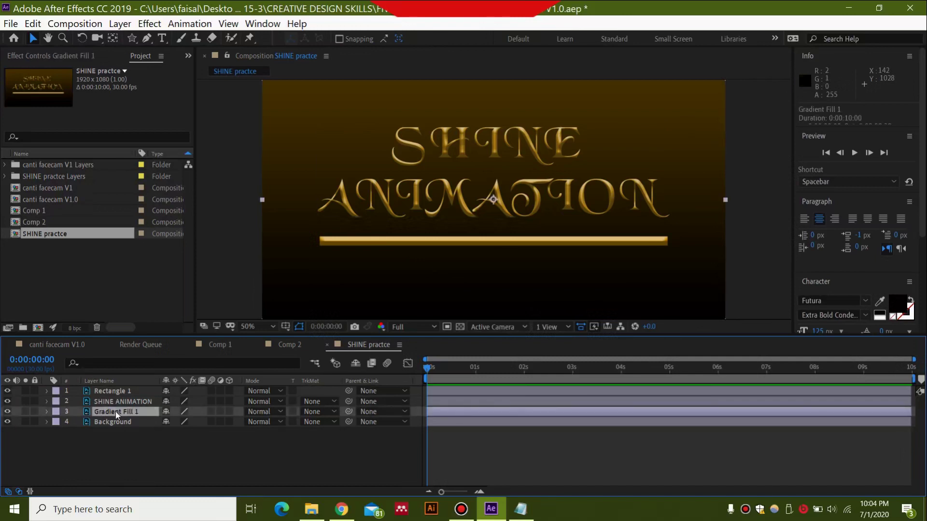
click(129, 404)
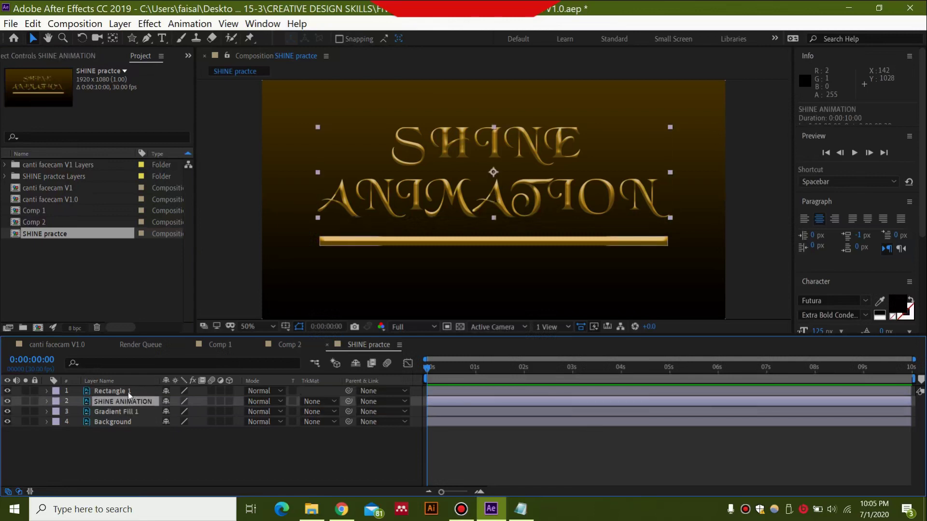
shift+click(129, 393)
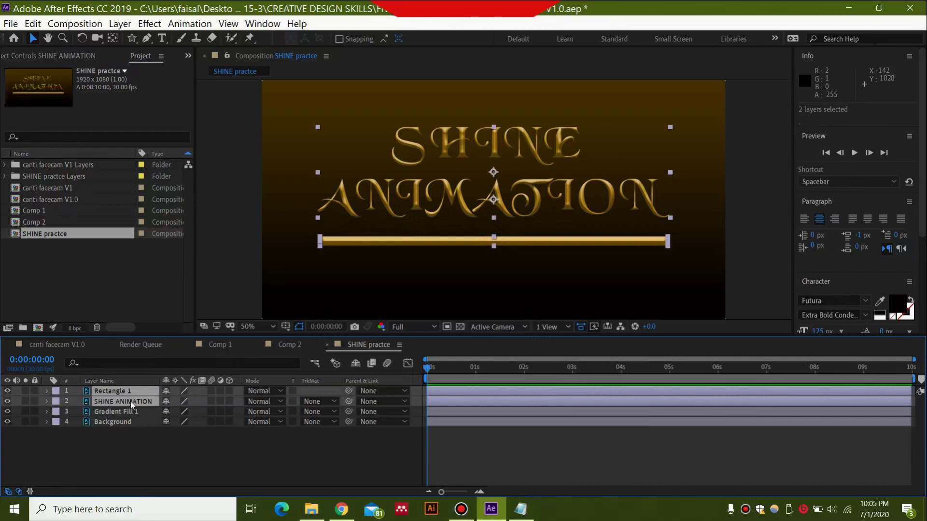
right_click(130, 401)
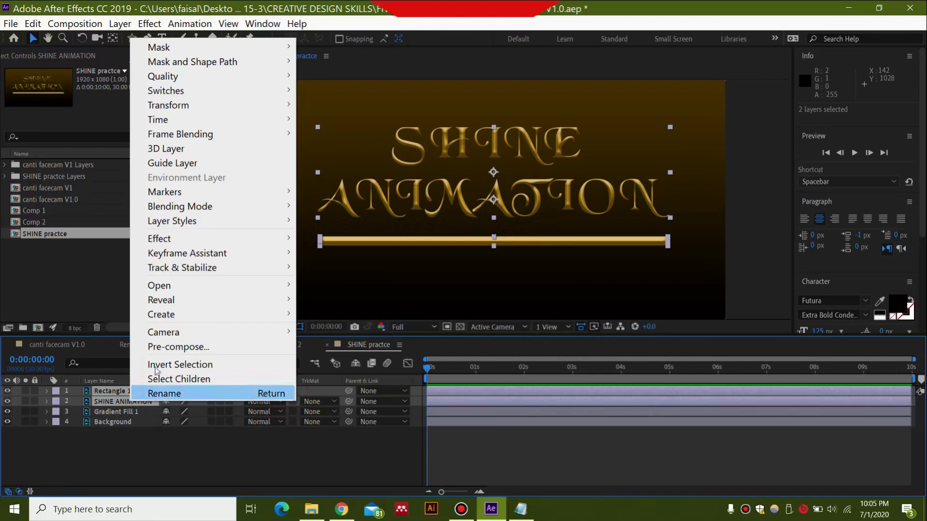
click(180, 348)
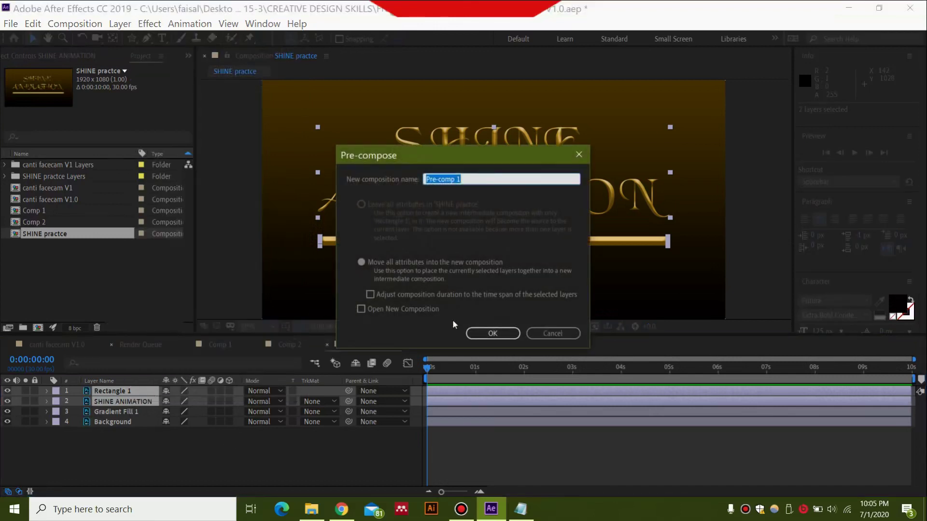
click(480, 333)
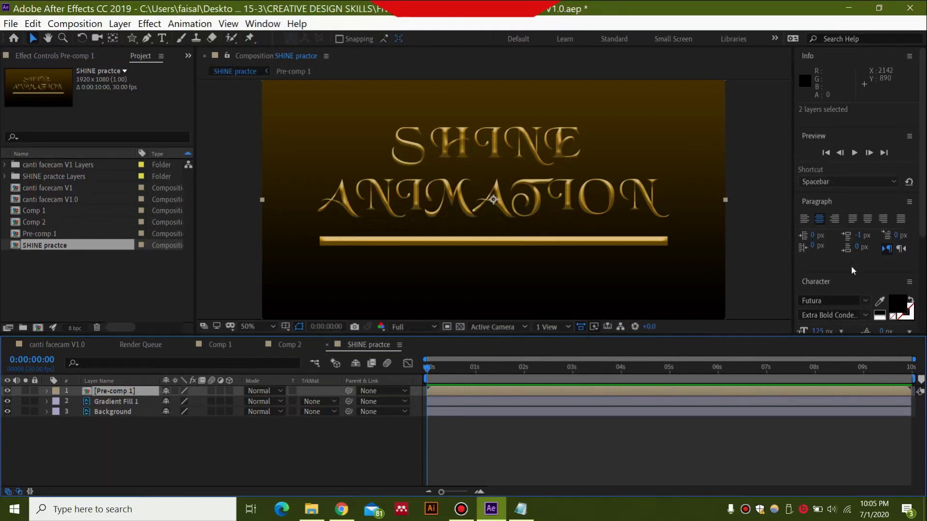
- Find the CC Light Sweep effect and apply it to the Pre-comp 1 layer
scroll(851, 265, down, 3)
click(848, 314)
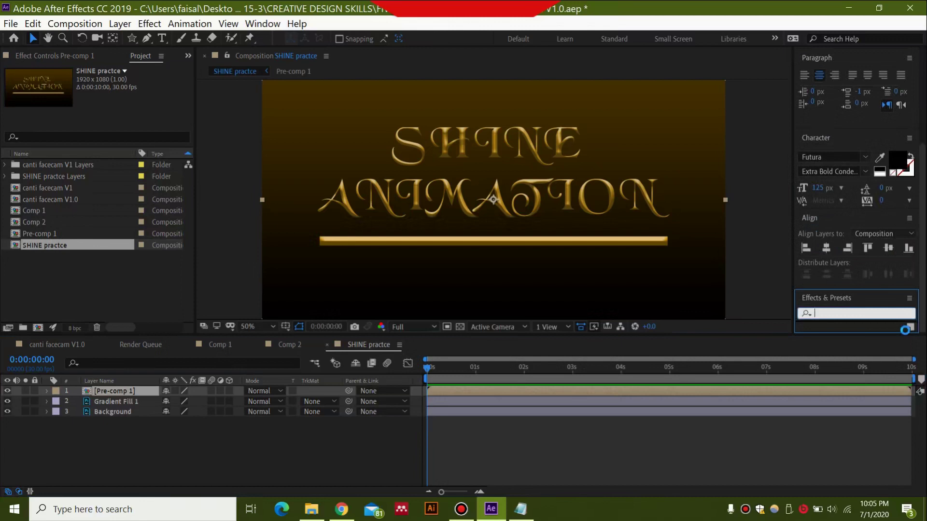
text(cc light sweep)
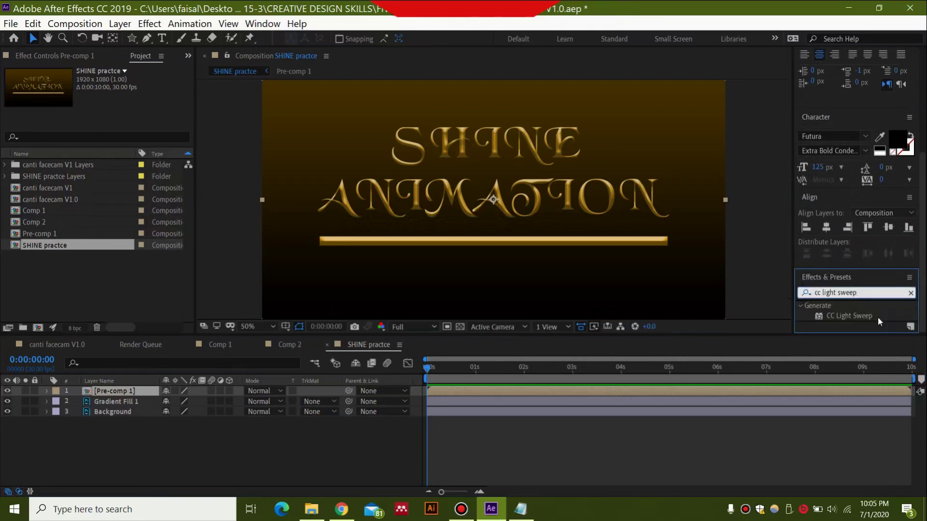
drag(867, 317, 130, 391)
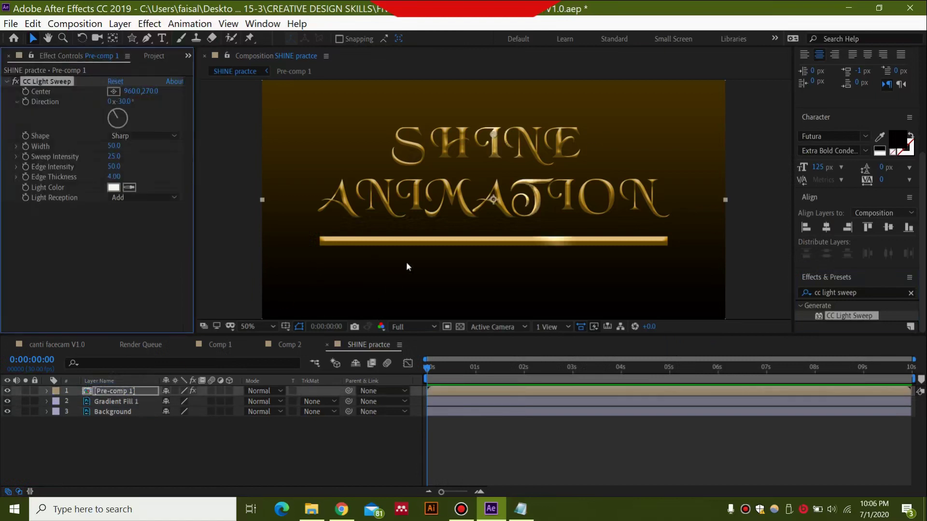
- Set the light sweep's direction to about 39° and its width to 70, moving its centre to about 940, 380
drag(493, 137, 466, 148)
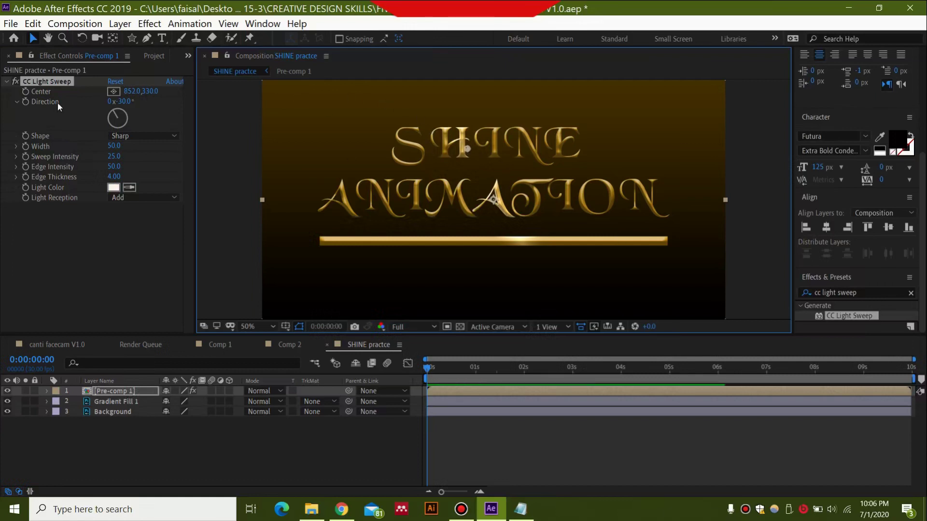
click(120, 115)
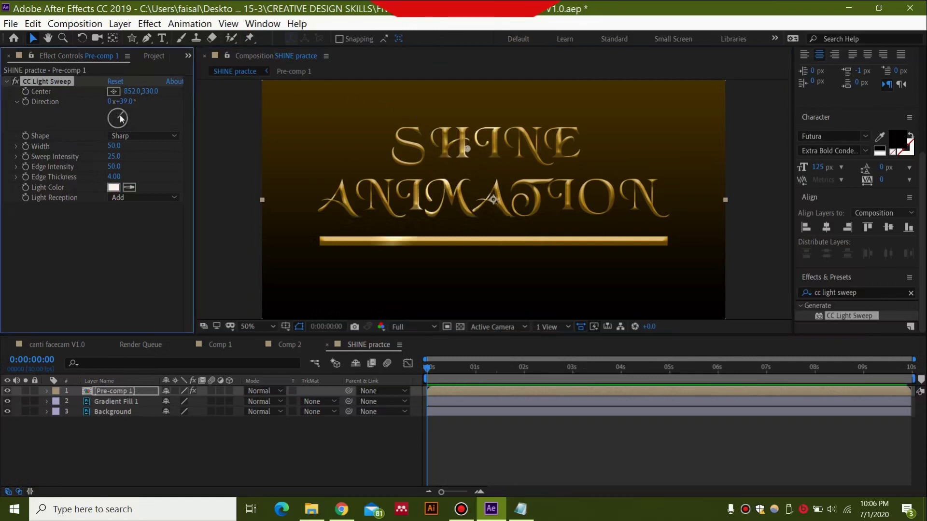
drag(465, 147, 491, 156)
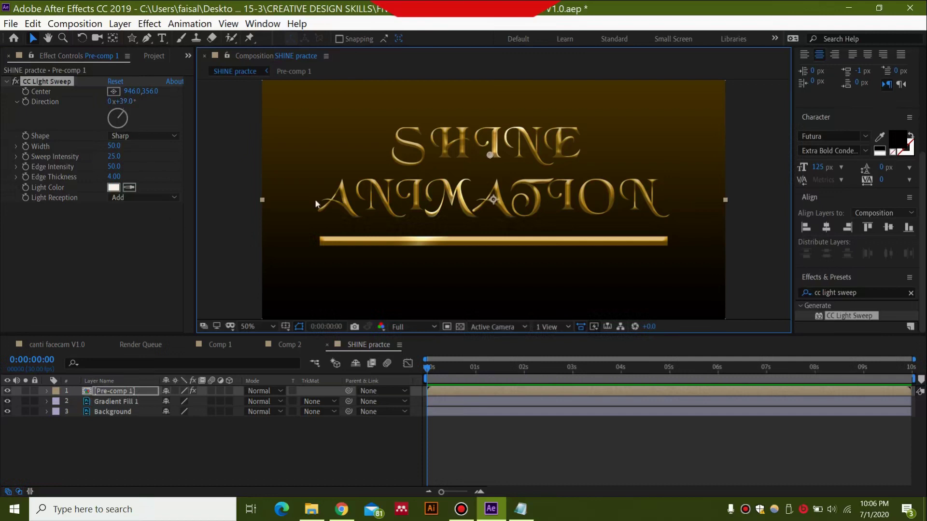
mouse_move(489, 157)
mouse_down()
mouse_move(471, 148)
mouse_move(505, 168)
mouse_move(488, 161)
mouse_up()
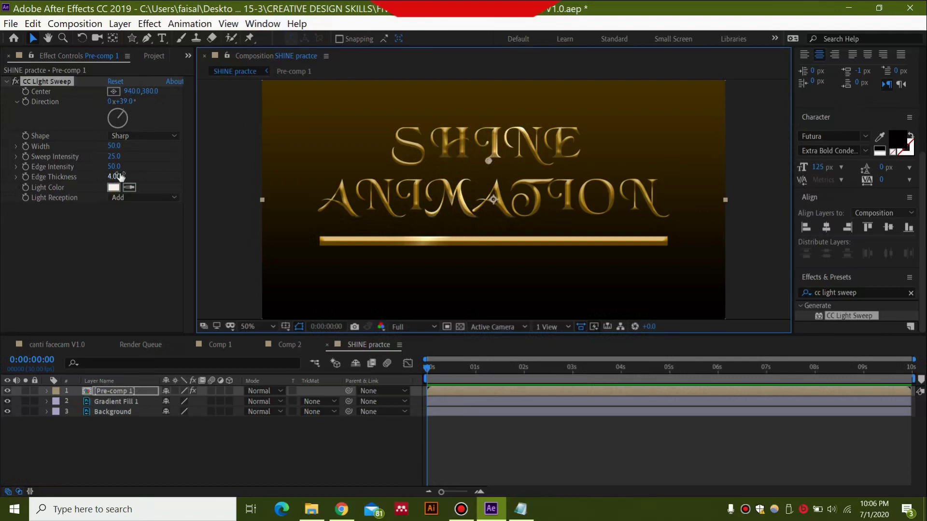
drag(114, 146, 126, 146)
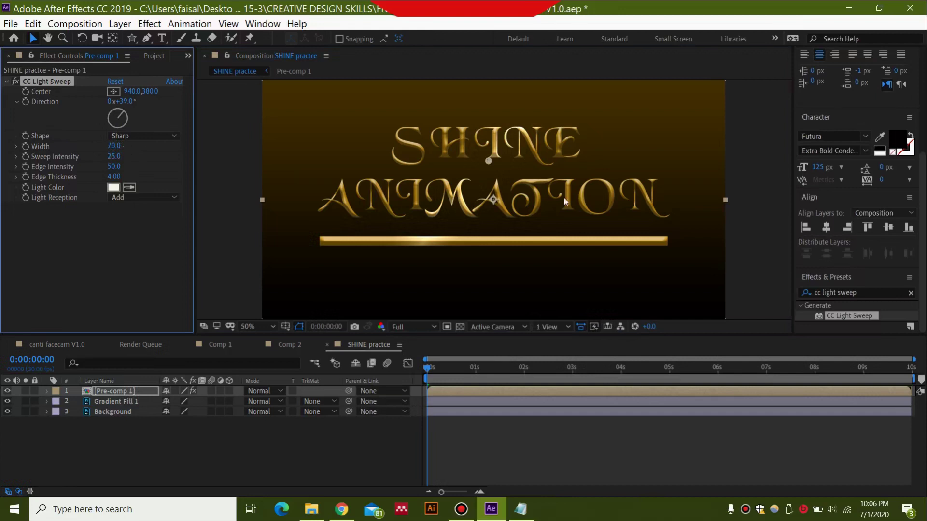
- Change the light sweep's shape to Smooth and try its centre across the title, leaving it at about 1058, 406
drag(491, 161, 519, 176)
click(159, 136)
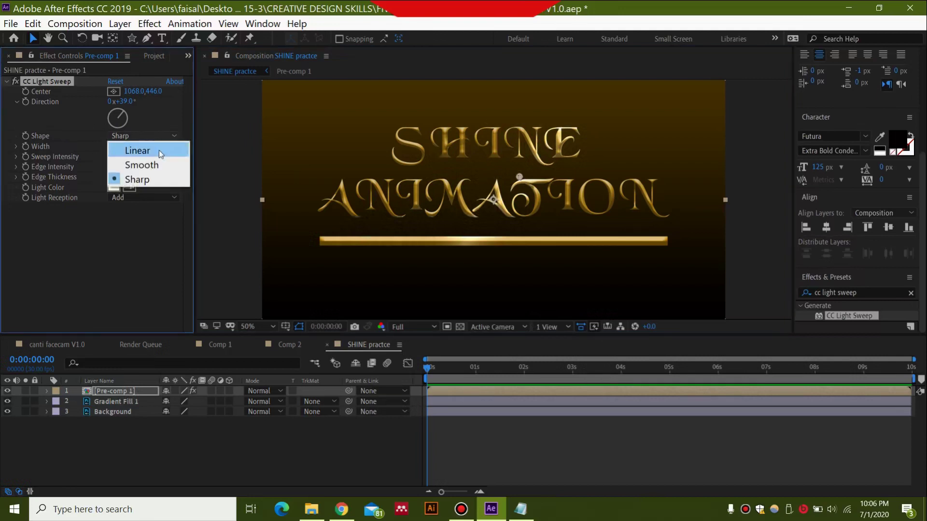
click(169, 163)
drag(520, 177, 595, 192)
drag(537, 180, 515, 166)
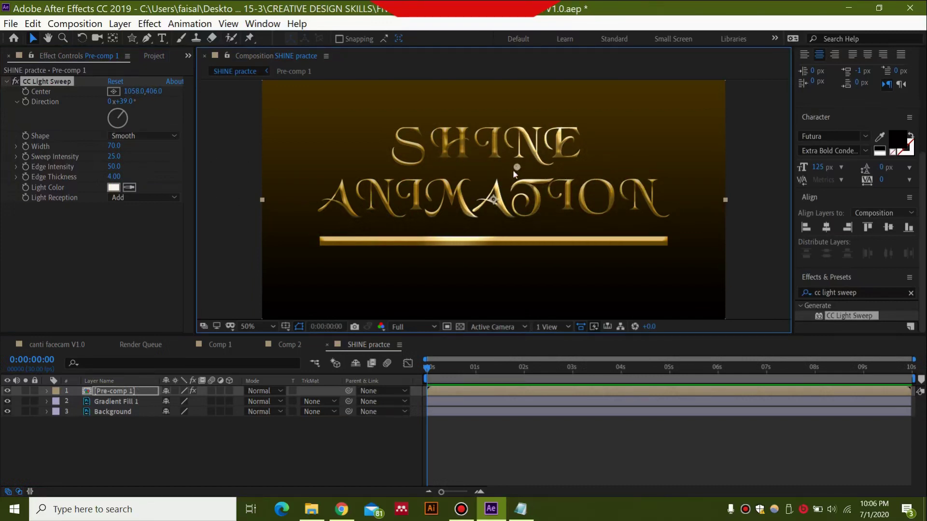
- Keyframe the light sweep's centre from about 300, 96 at 0 seconds to about 1946, 800 at 3 seconds
drag(509, 167, 347, 96)
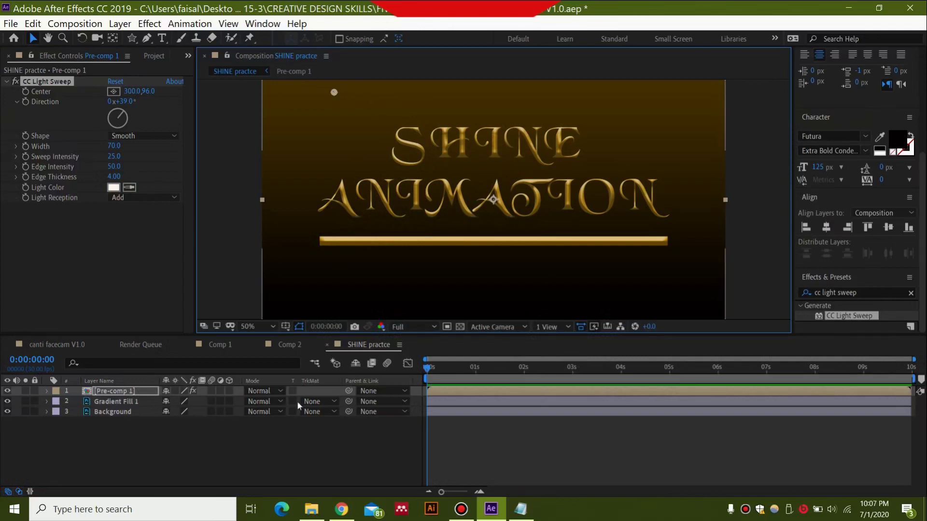
click(25, 91)
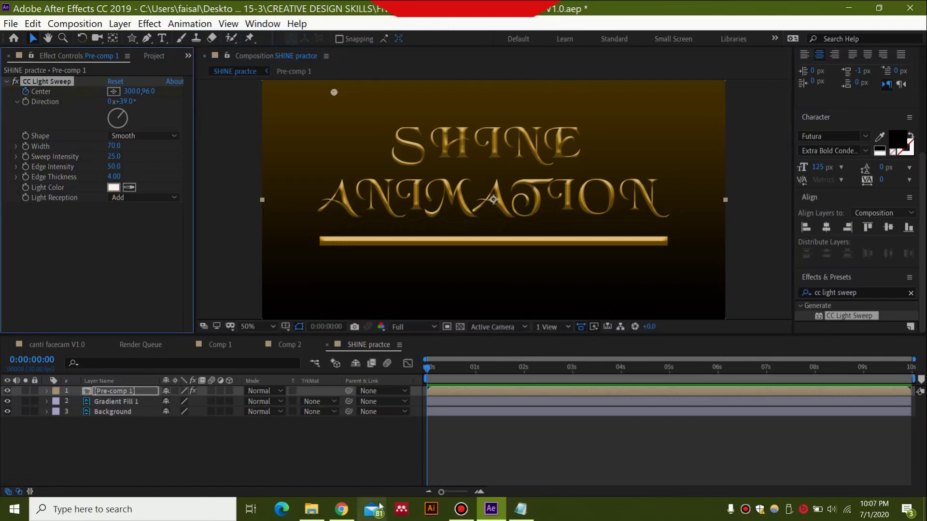
drag(429, 369, 572, 389)
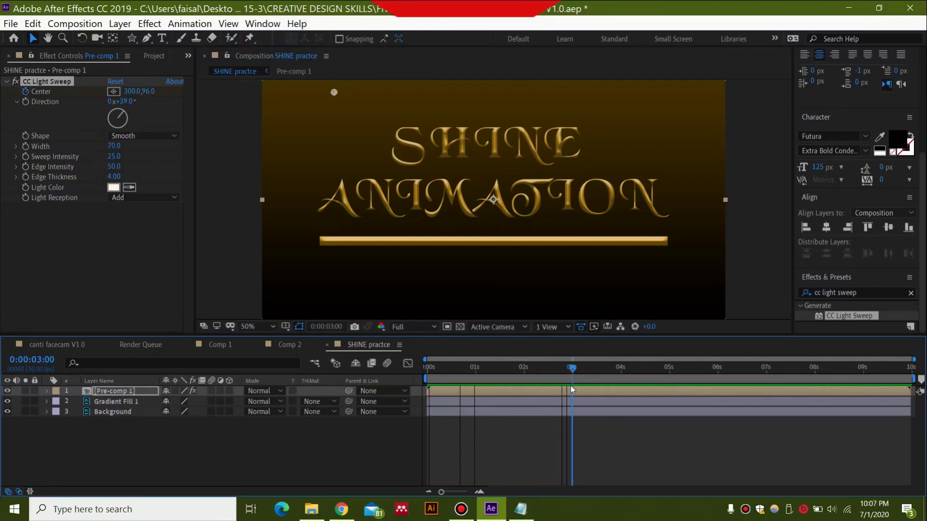
drag(334, 96, 351, 103)
drag(413, 132, 730, 263)
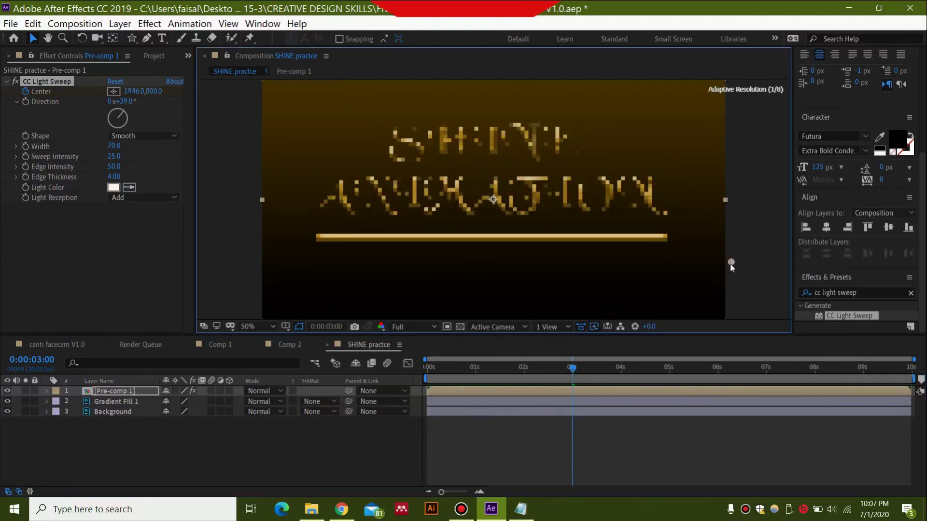
- End the work area at 5 seconds and preview the light sweep animation
drag(573, 376, 669, 391)
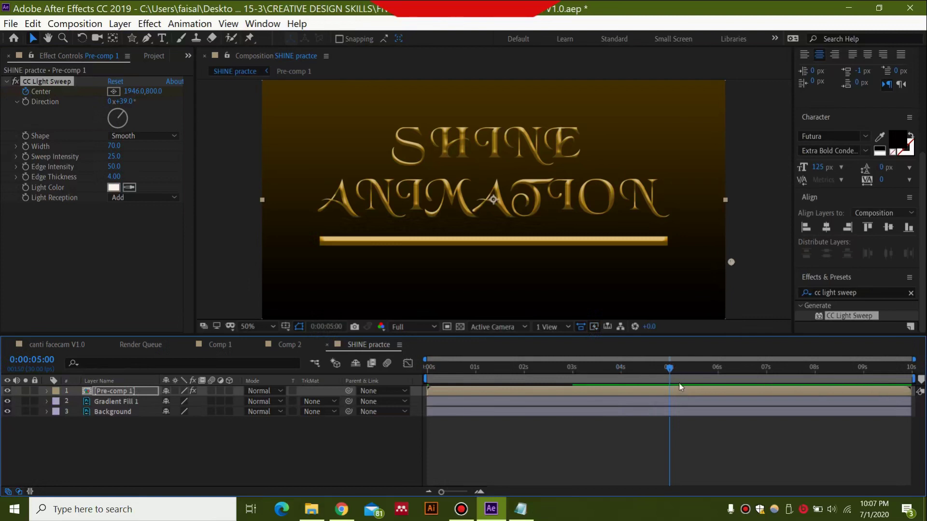
key(n)
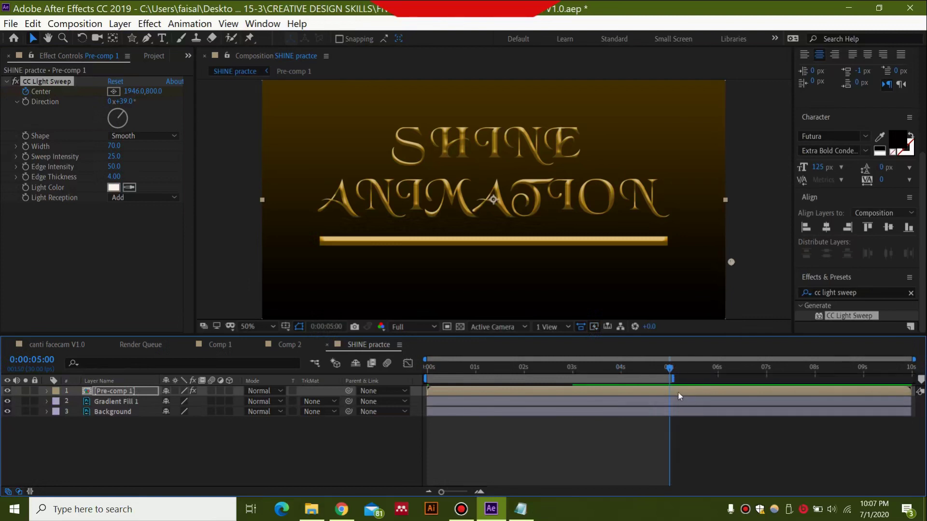
key(space)
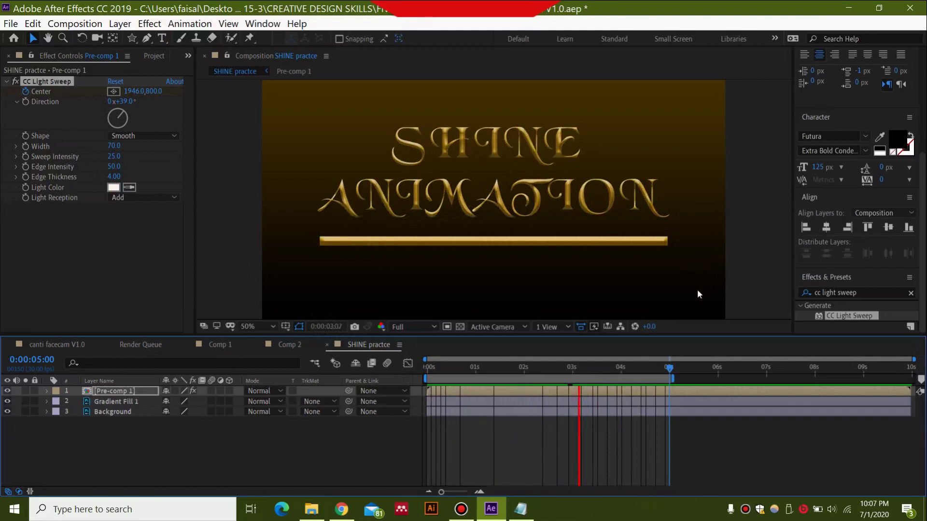
key(space)
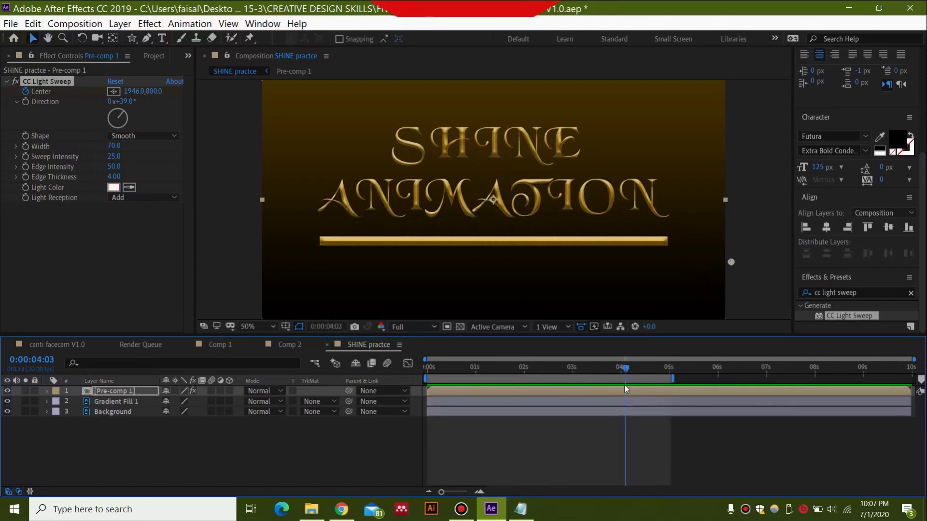
- Reveal the light sweep's centre keyframes on the Pre-comp 1 layer and apply Easy Ease to both of them
click(133, 390)
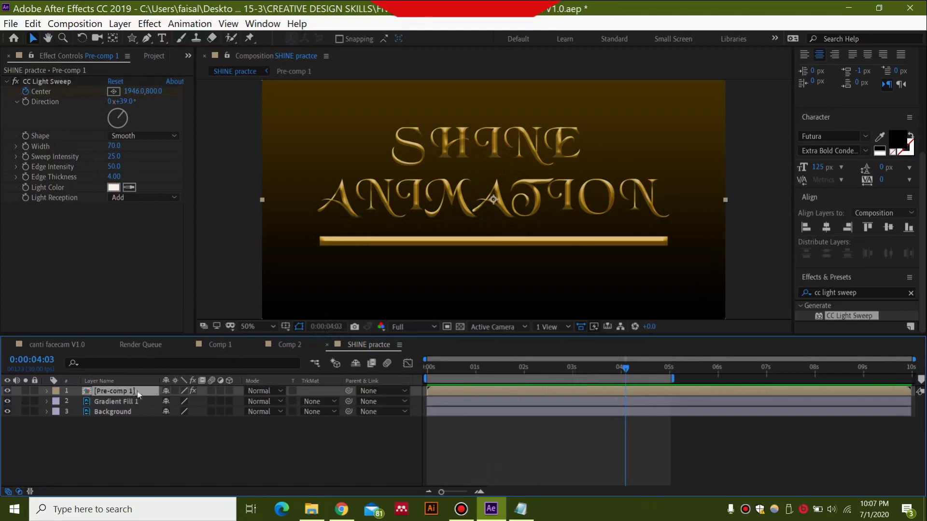
key(u)
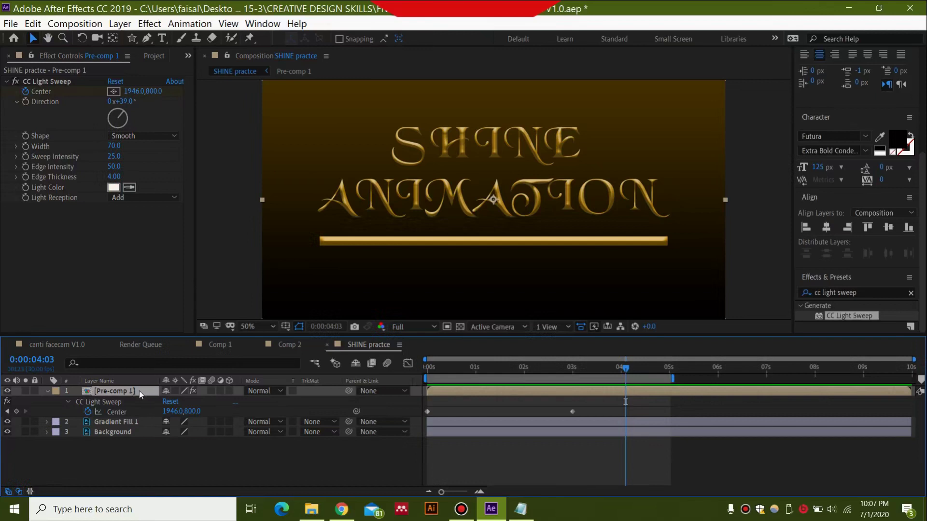
click(120, 402)
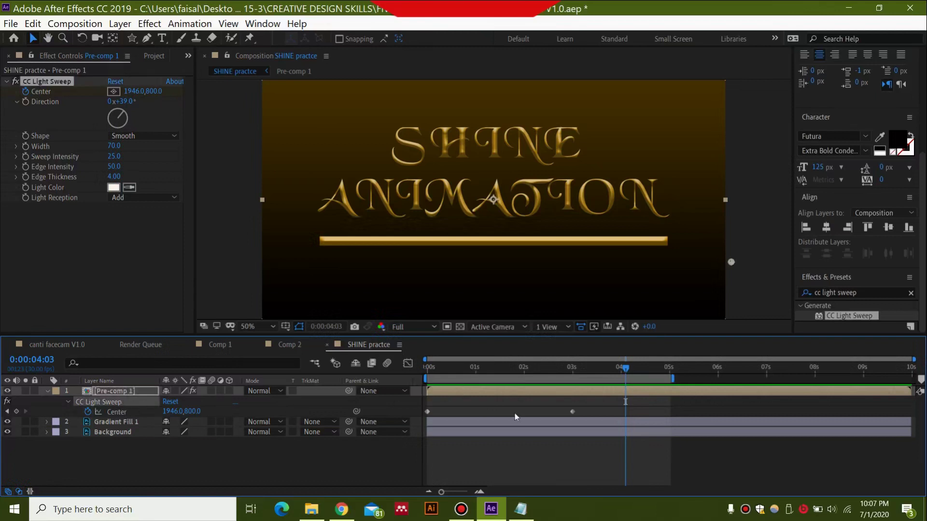
click(572, 412)
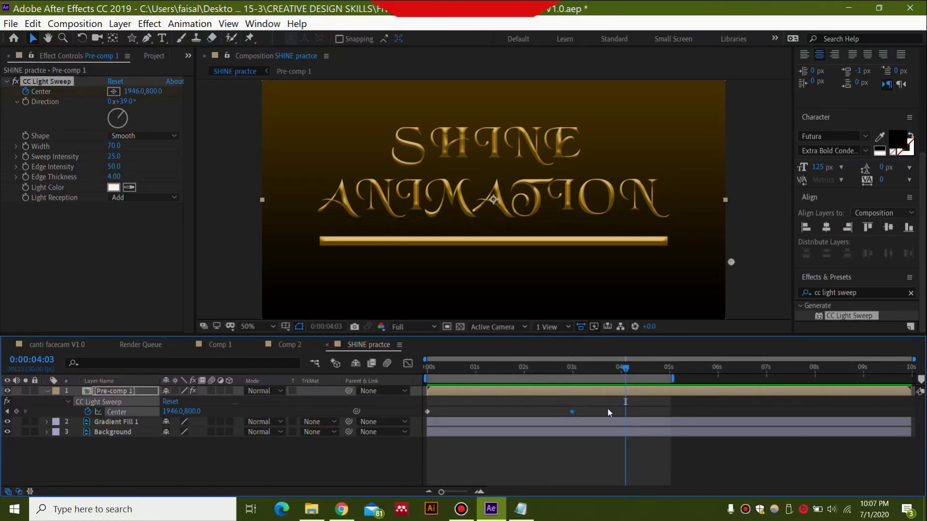
drag(555, 410, 426, 419)
key(F9)
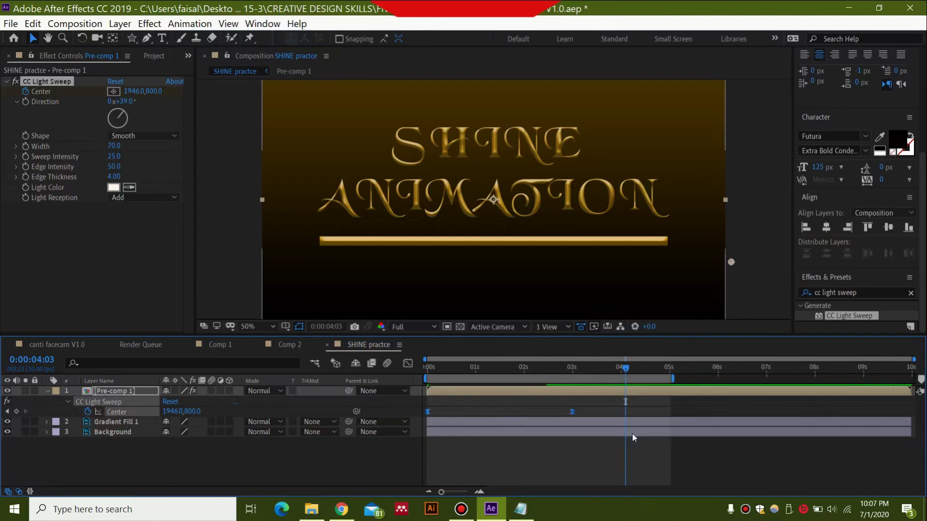
drag(625, 367, 603, 381)
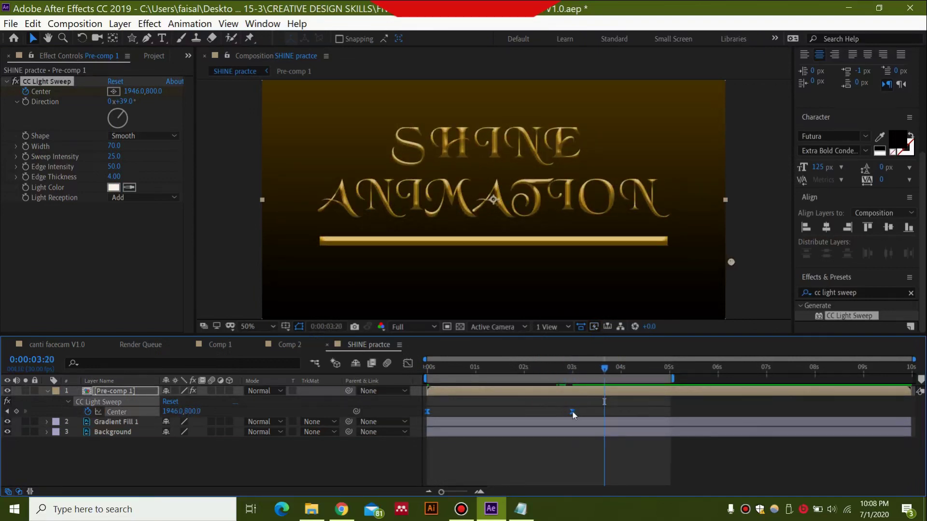
right_click(573, 413)
mouse_move(610, 406)
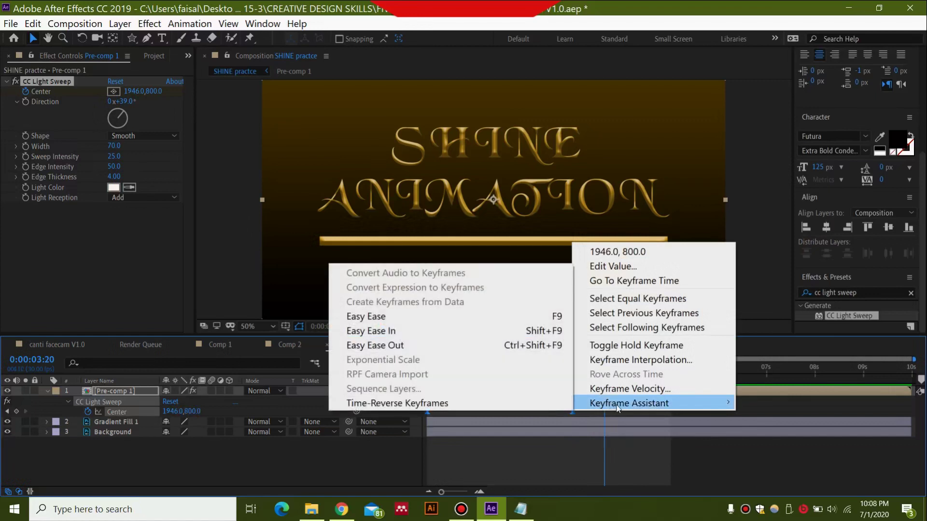
click(502, 321)
drag(599, 371, 458, 366)
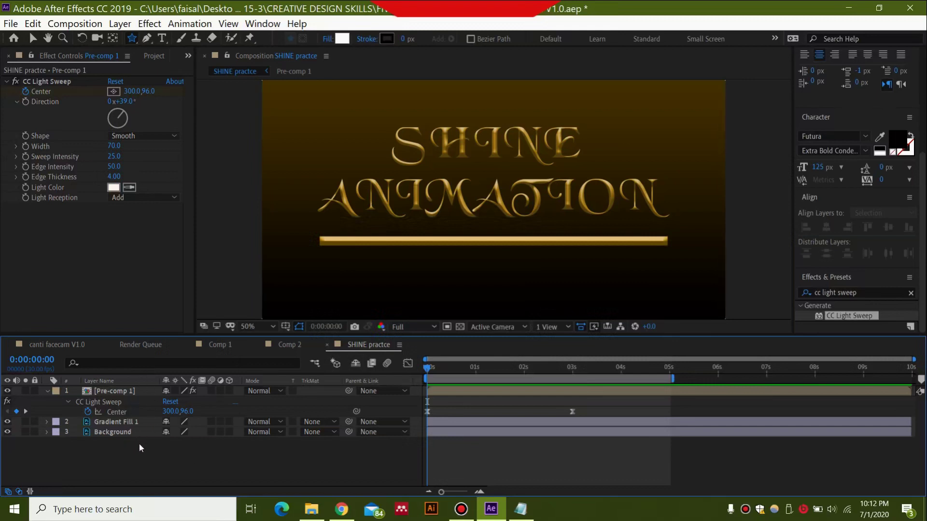
- Draw a five-pointed star with an outer radius of about 273 over the title and keep a solid white FFFFFF fill
click(133, 39)
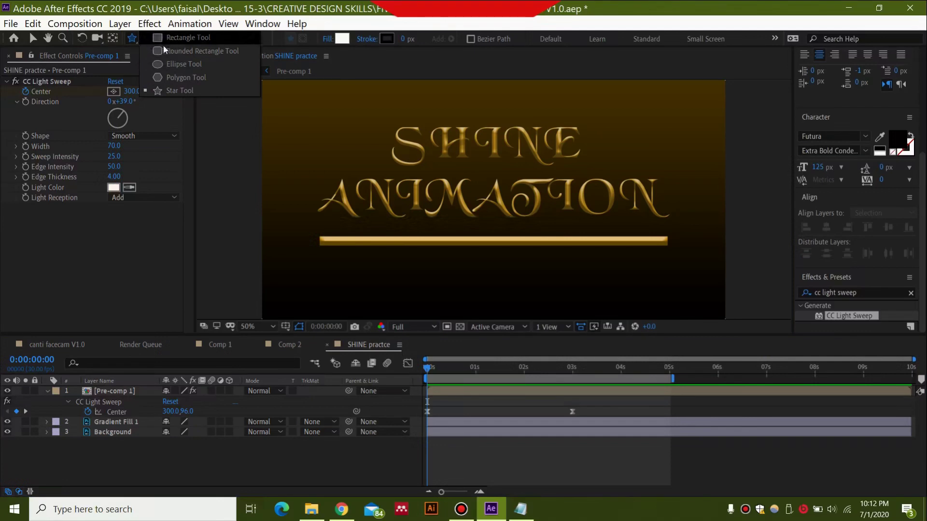
click(181, 92)
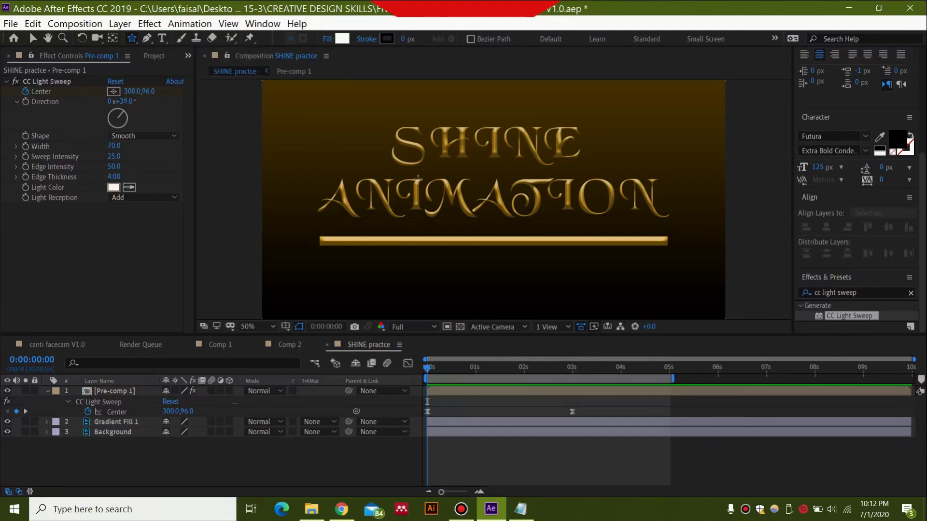
drag(460, 167, 503, 220)
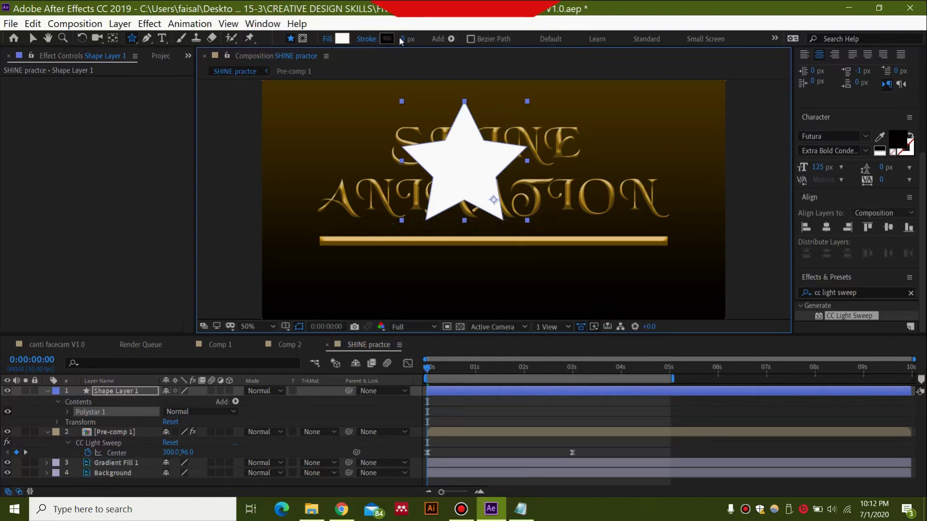
alt+click(343, 39)
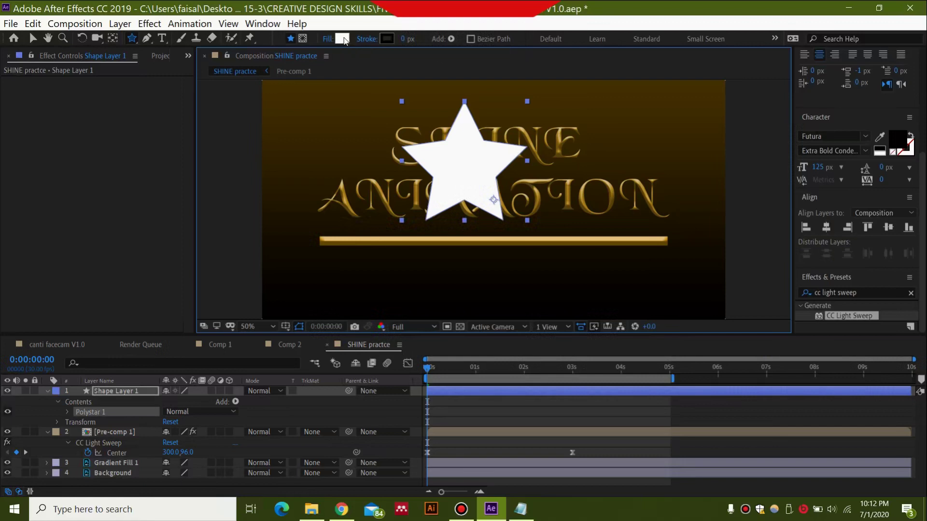
alt+click(342, 39)
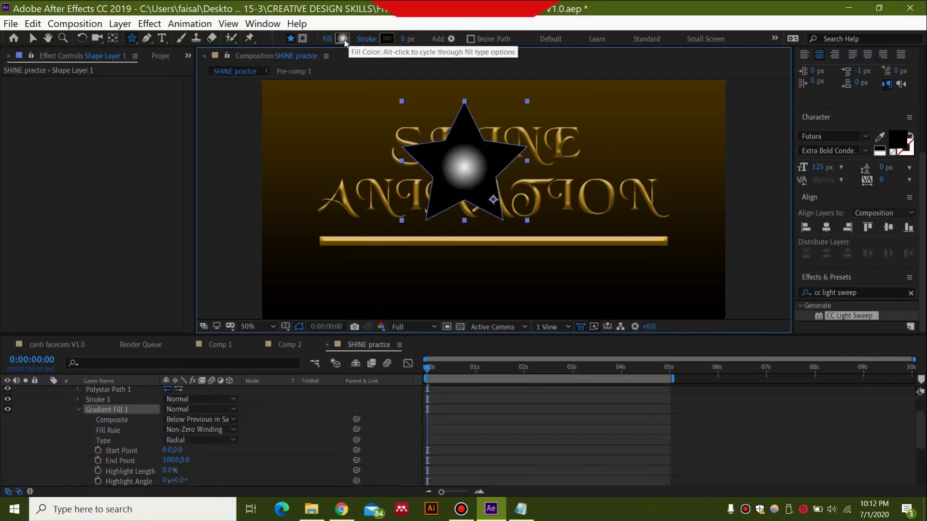
alt+click(343, 40)
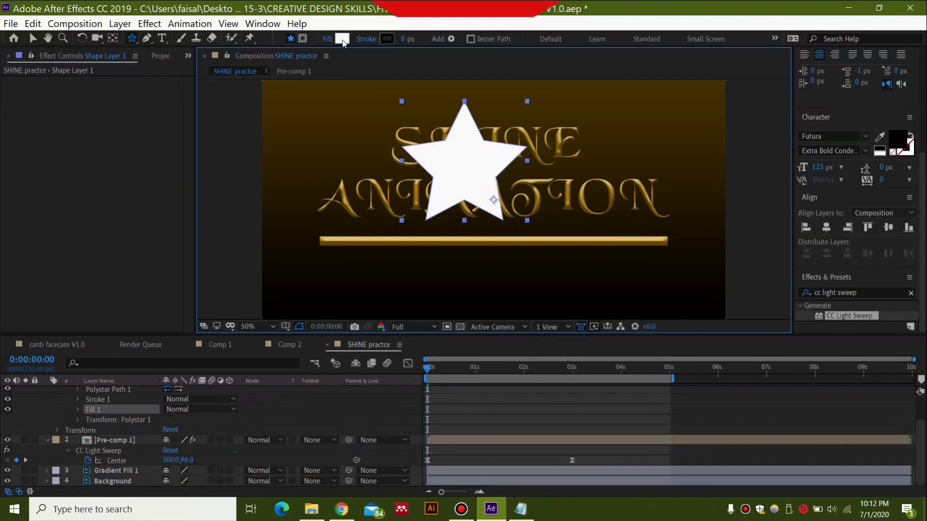
click(342, 38)
drag(371, 203, 308, 173)
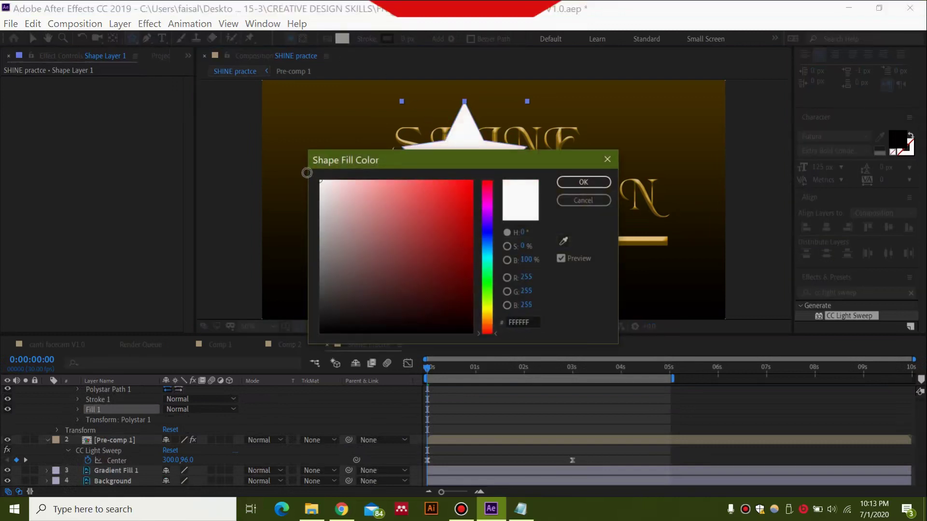
click(583, 182)
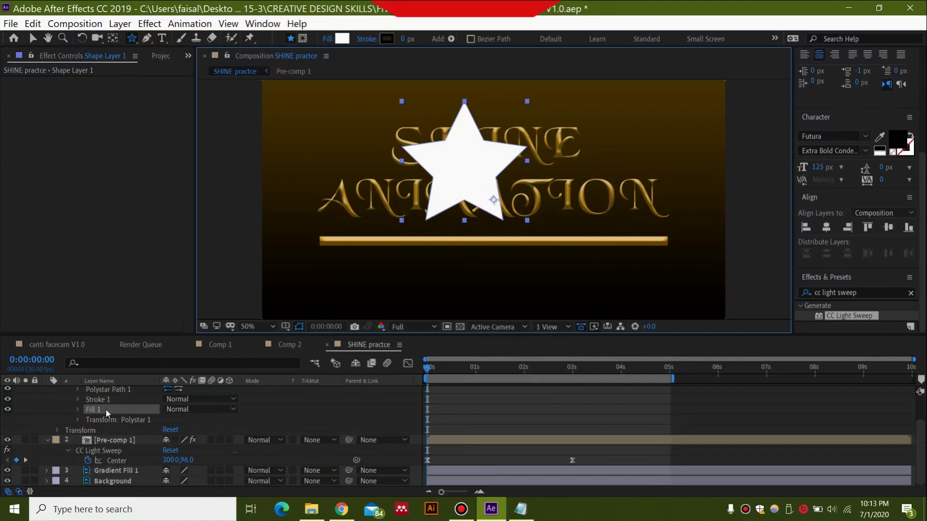
- Expand the star's polystar path settings and set its number of points to 4
scroll(106, 410, up, 3)
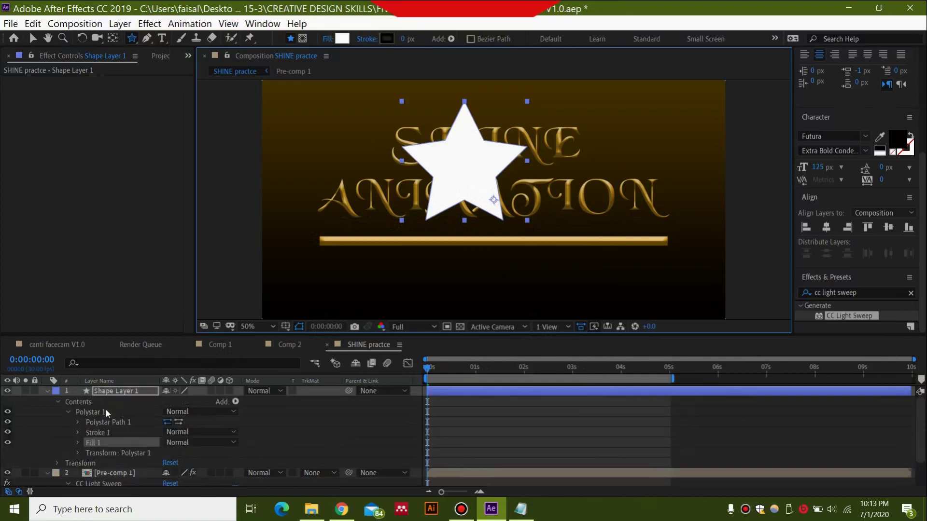
click(77, 422)
scroll(77, 422, down, 1)
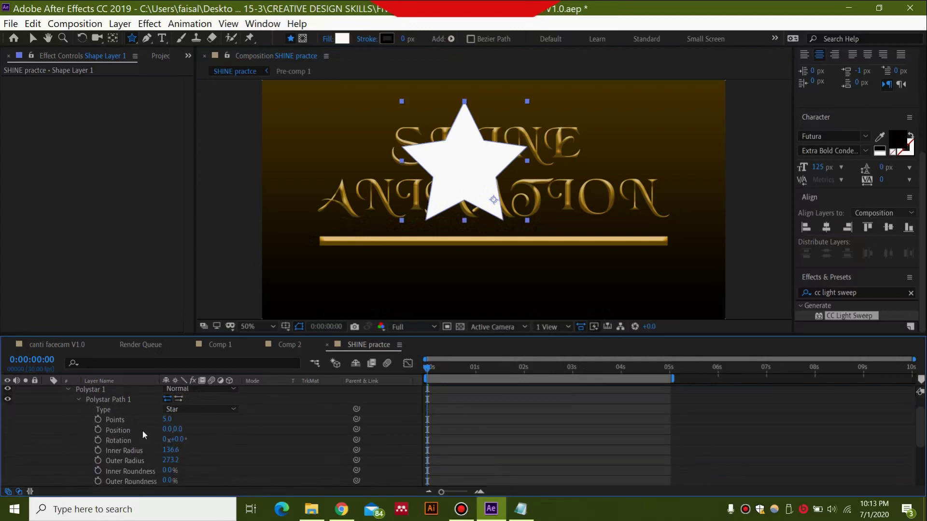
click(168, 419)
text(4)
key(Return)
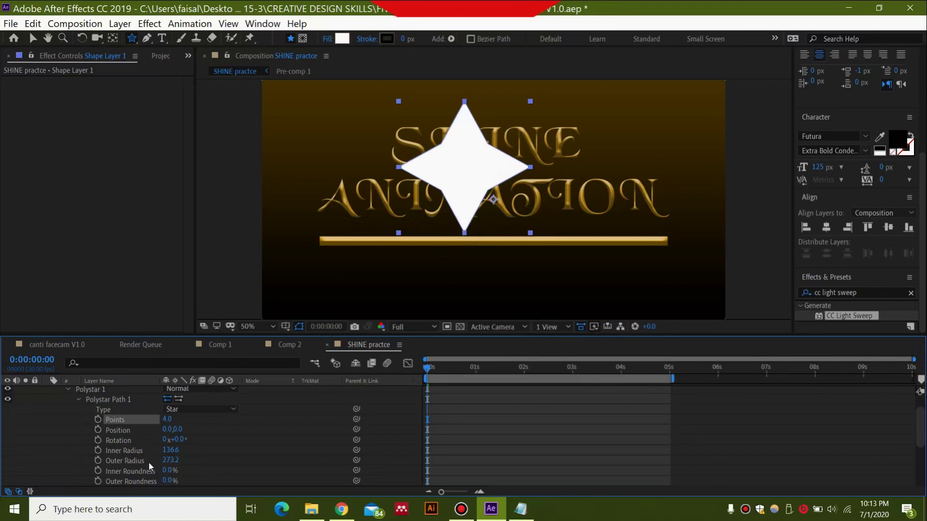
- Set the star's inner radius to about 15.6, outer radius to 224.2, inner roundness to 9% and outer roundness to -4%
scroll(139, 454, down, 1)
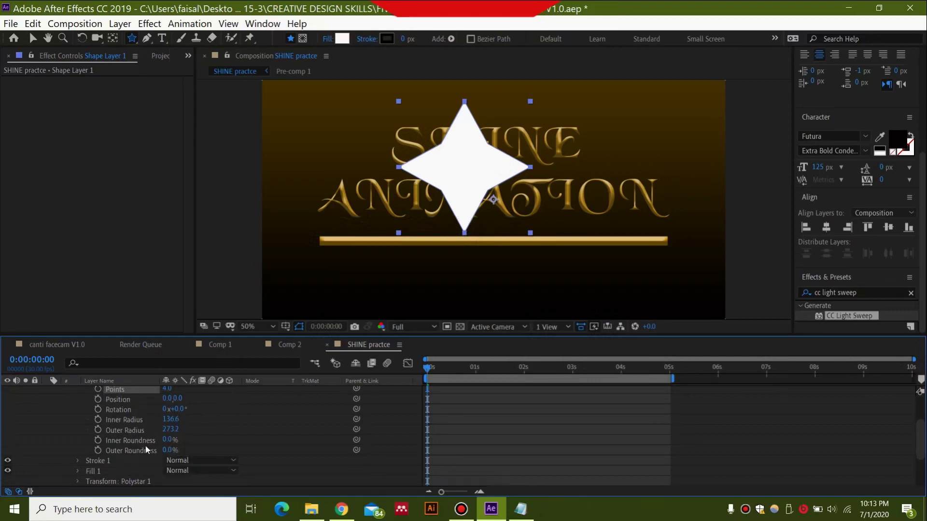
drag(171, 429, 97, 419)
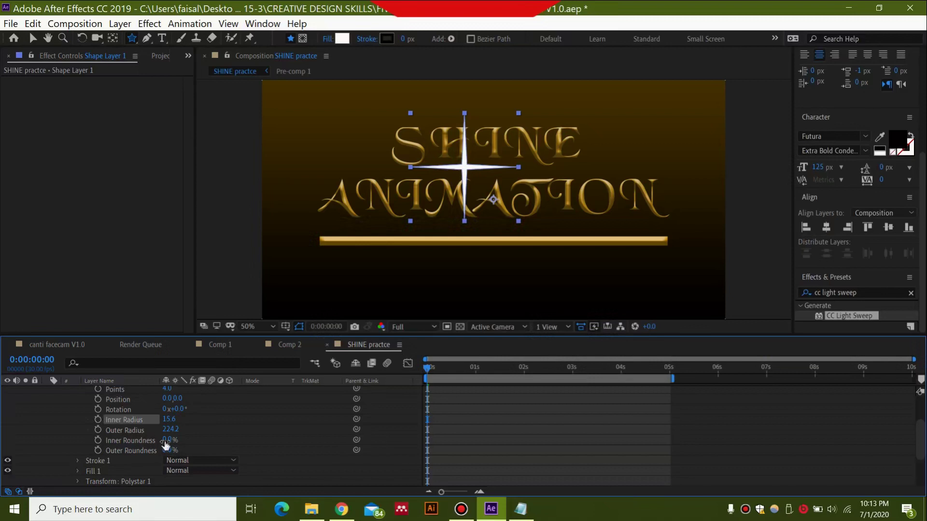
drag(167, 441, 172, 439)
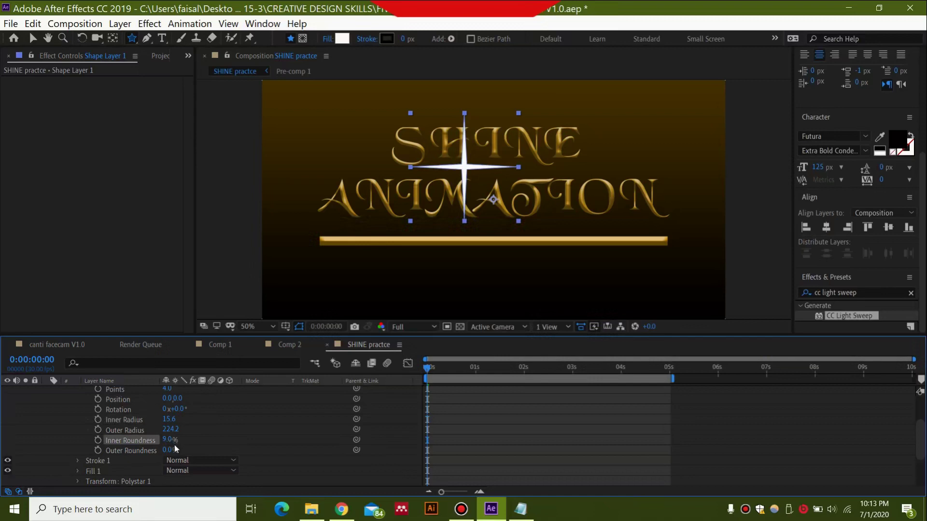
drag(171, 451, 167, 452)
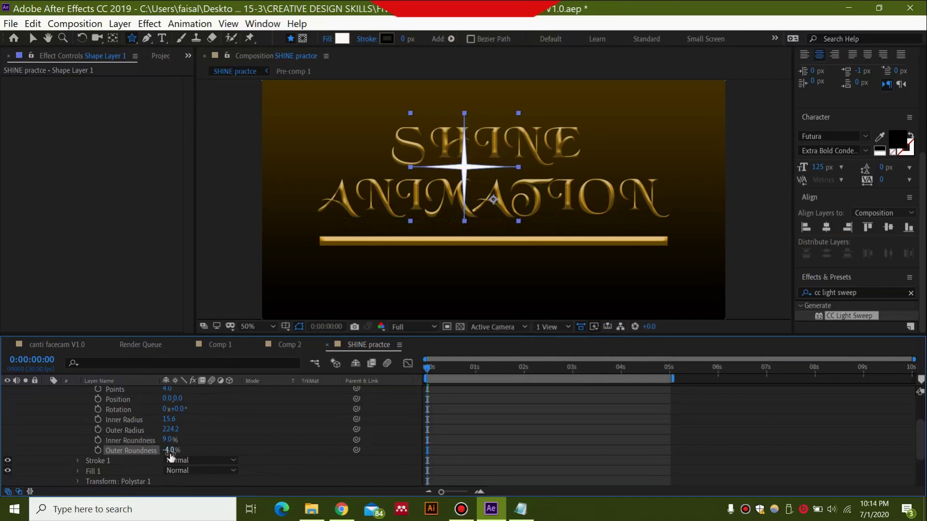
scroll(202, 438, up, 1)
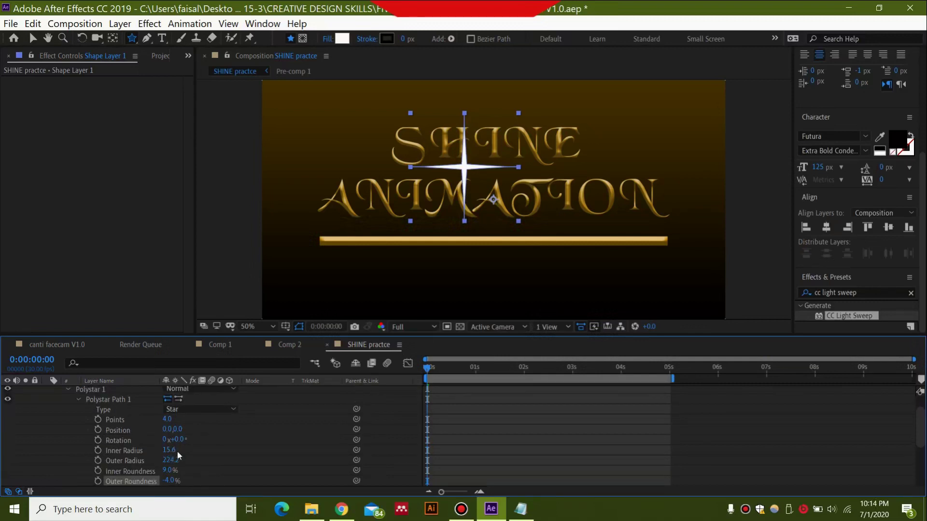
scroll(181, 467, down, 1)
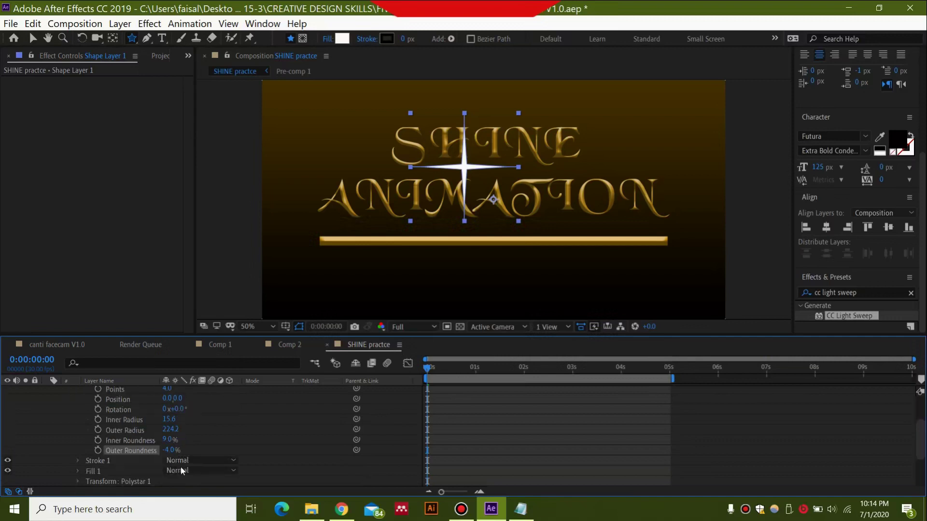
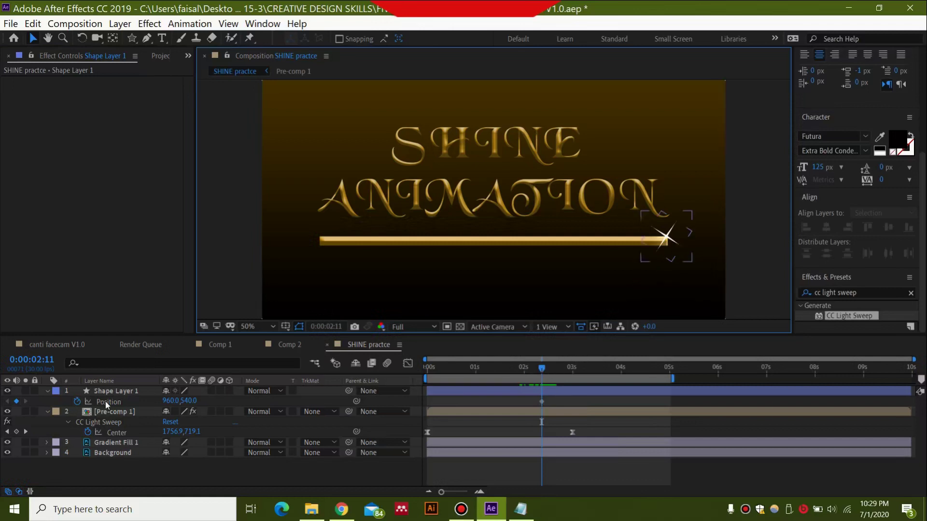
- Keyframe the star layer's position at about 418, 540 at 0:00:01:27, placing the star on the bar near the light sweep
click(120, 391)
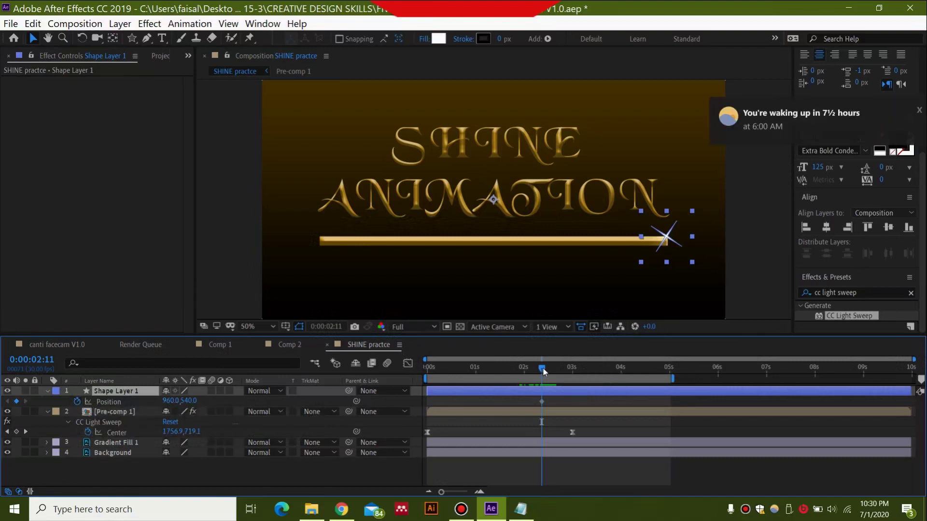
drag(543, 370, 519, 375)
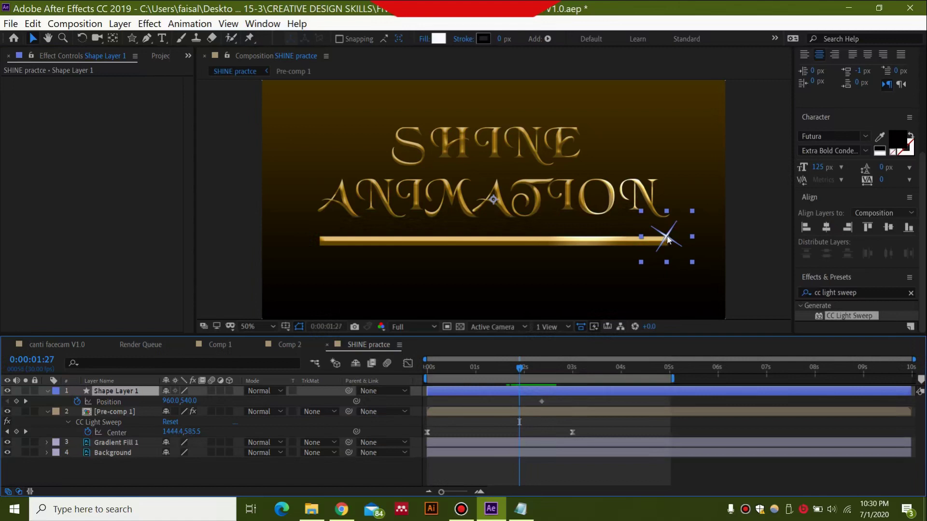
drag(668, 238, 534, 235)
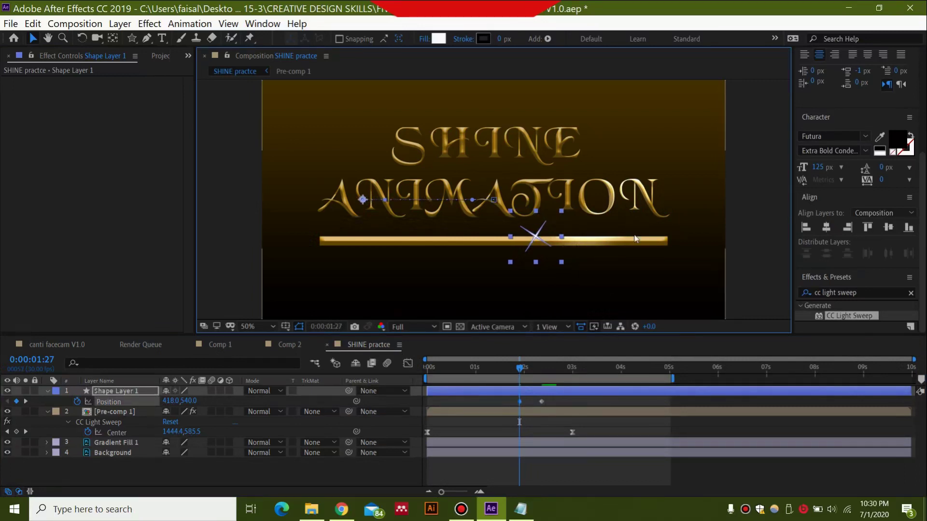
- Preview the star's travel along the bar, then go to its position keyframe at 0:00:02:11
key(space)
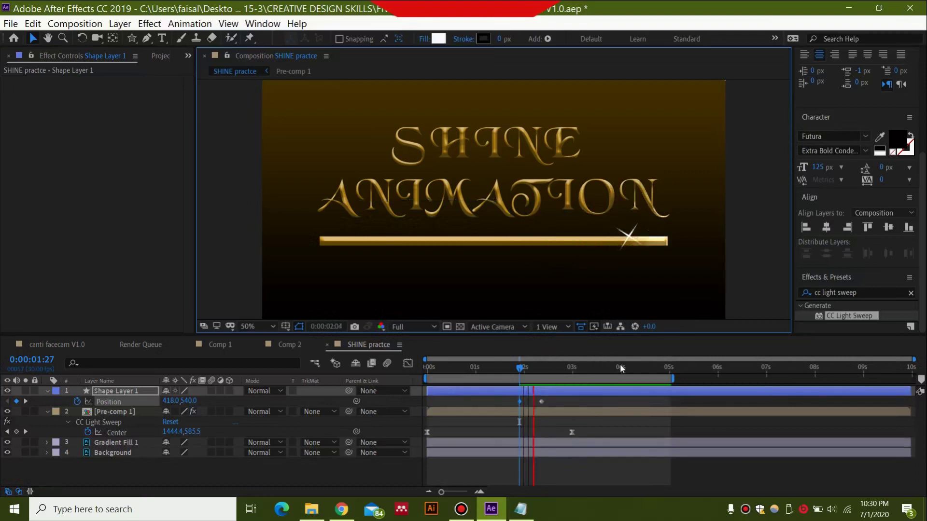
drag(555, 370, 493, 367)
click(472, 373)
key(space)
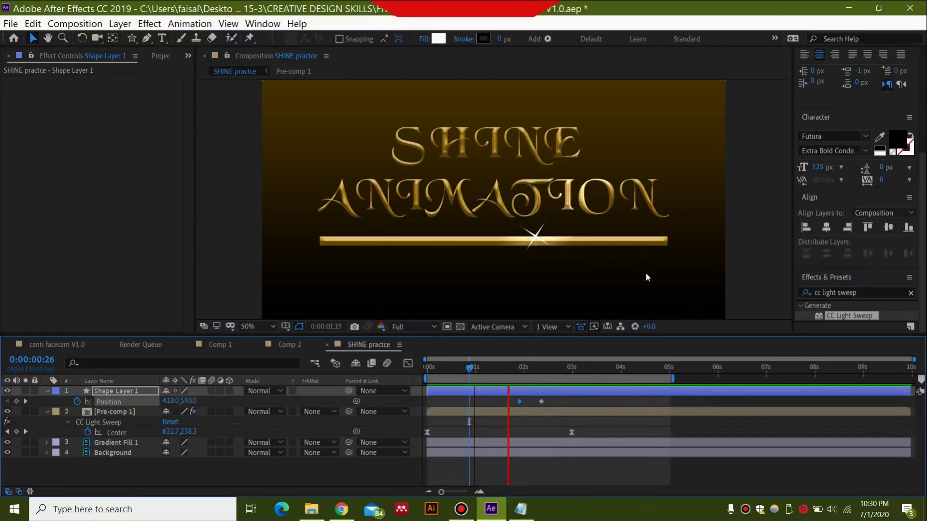
key(space)
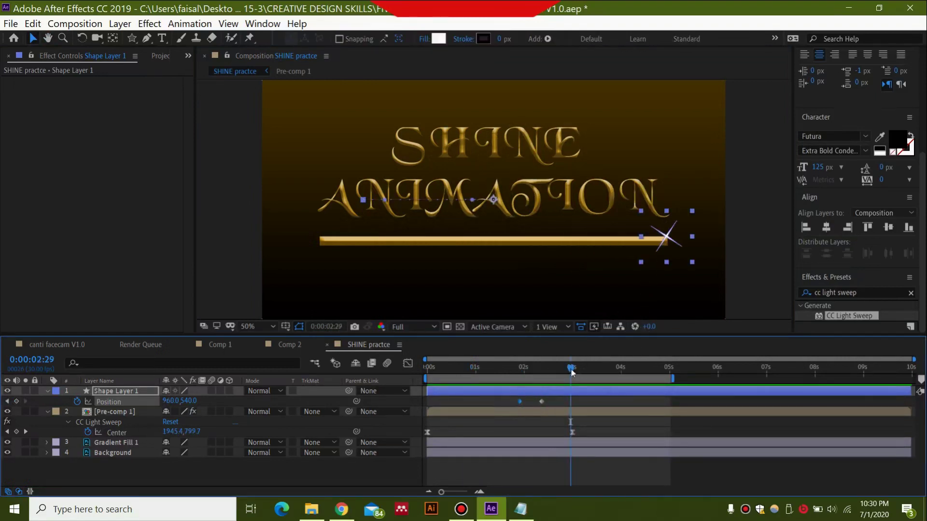
drag(554, 371, 517, 376)
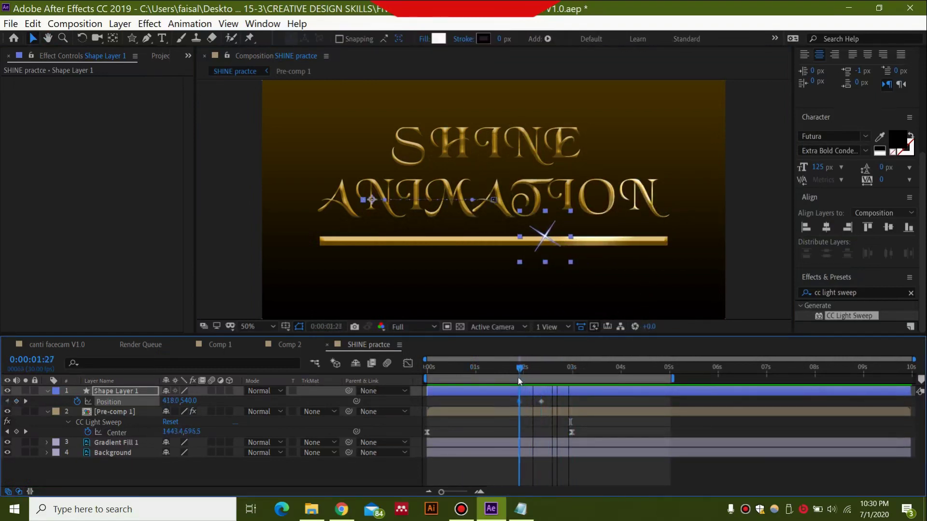
click(25, 402)
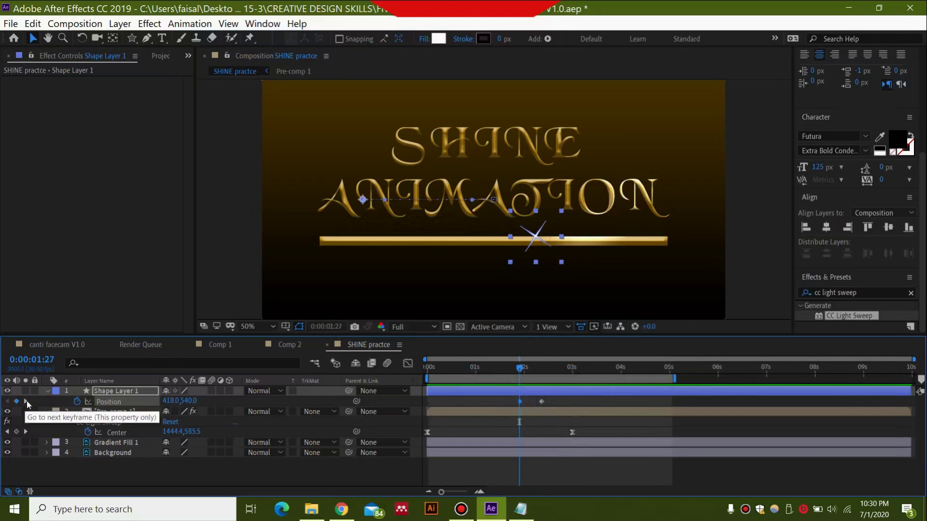
click(25, 401)
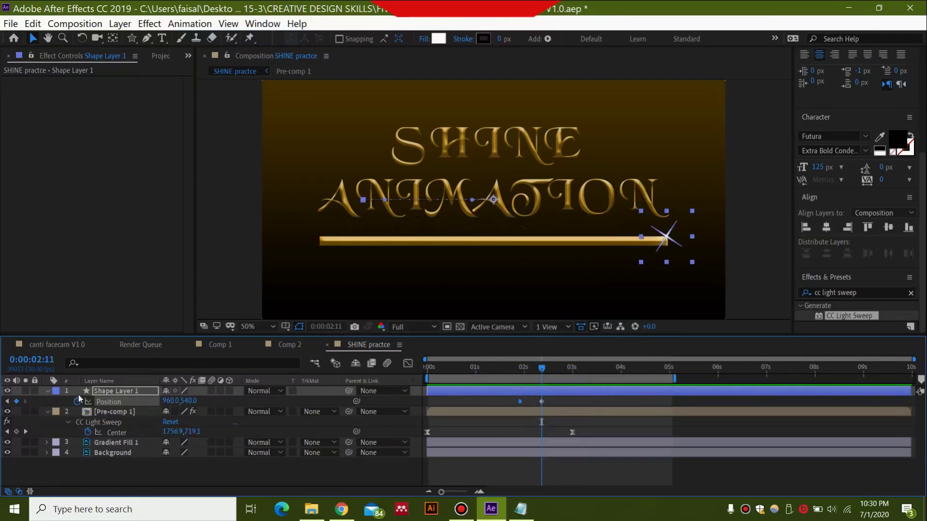
- Expand the star's Polystar 1 transform properties and add a rotation keyframe at 0:00:02:11
click(47, 390)
click(46, 391)
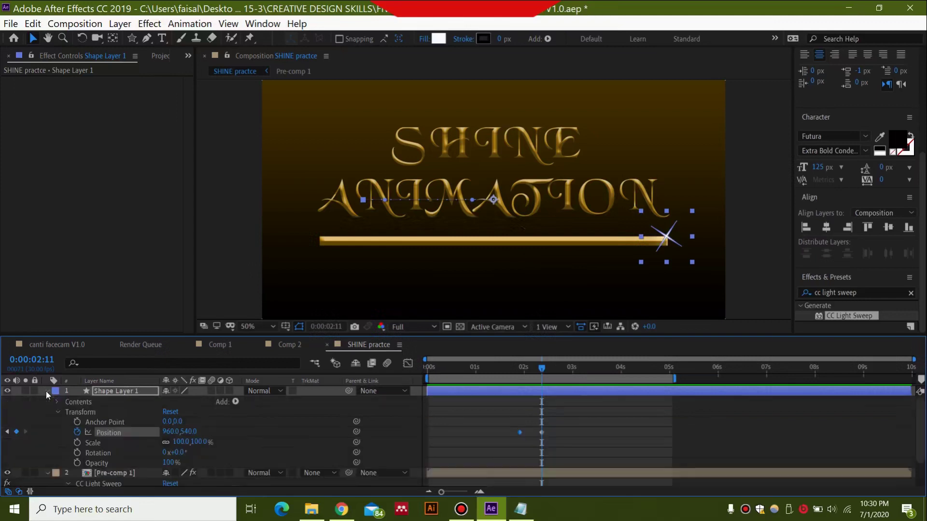
click(56, 401)
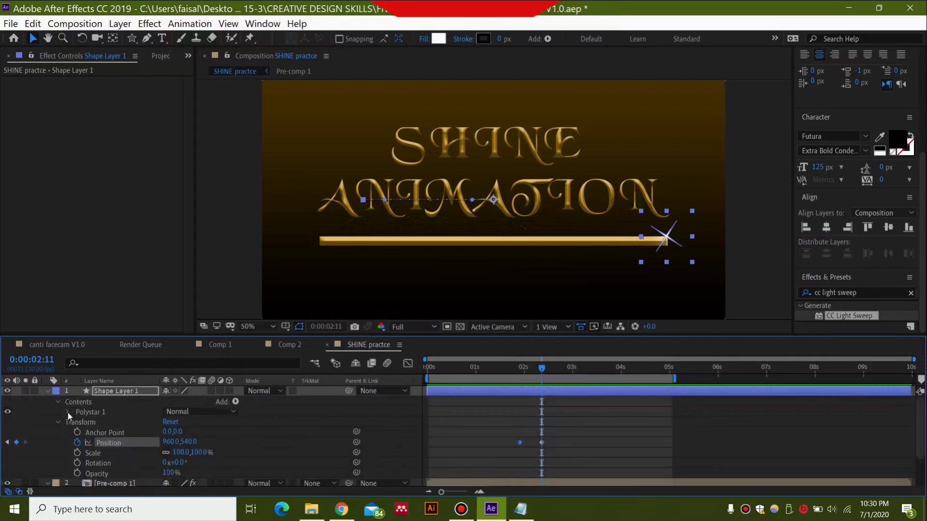
click(68, 412)
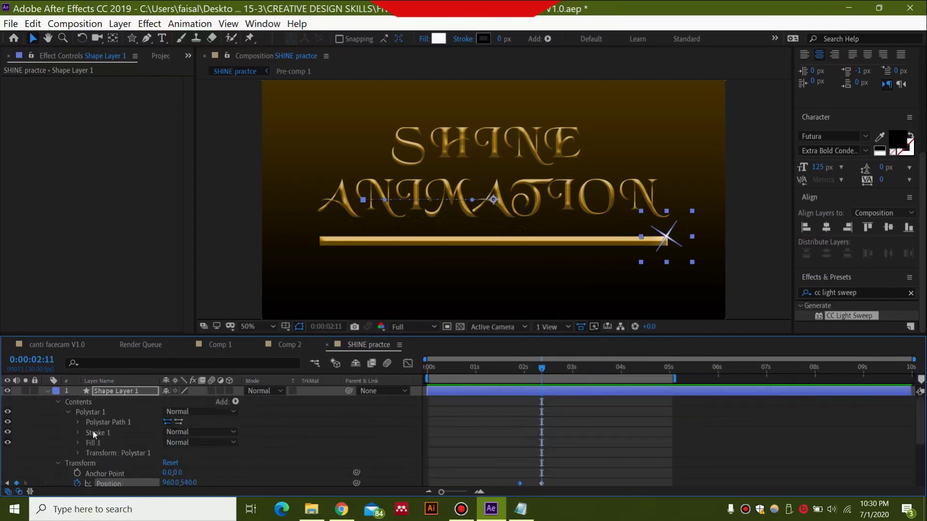
click(78, 454)
scroll(78, 453, down, 2)
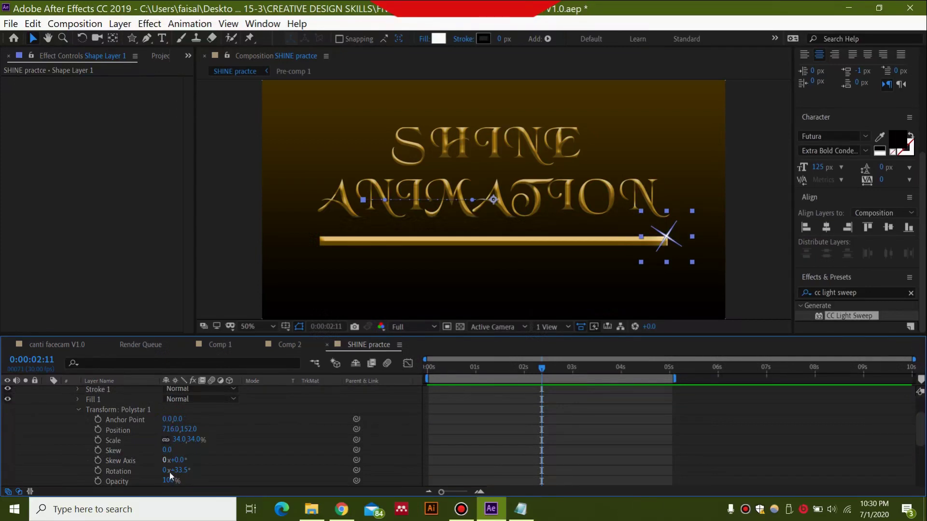
scroll(170, 463, down, 2)
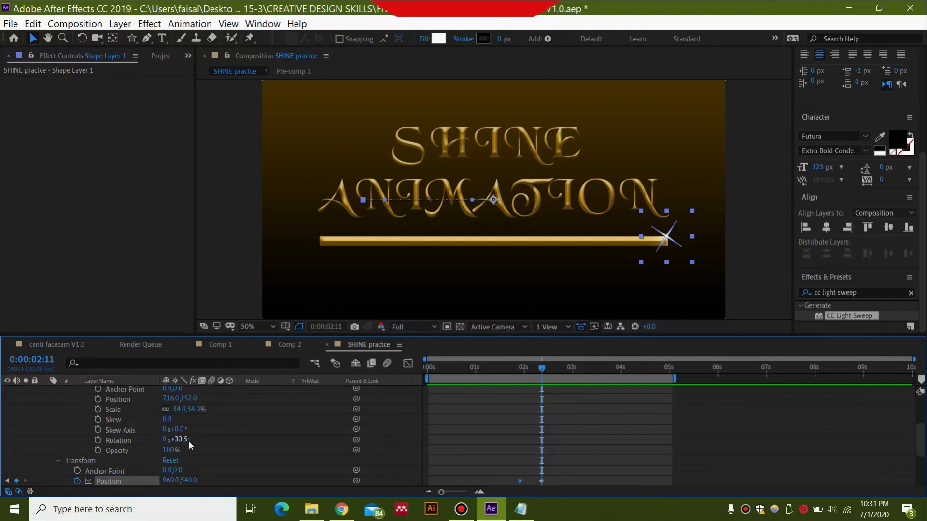
click(98, 440)
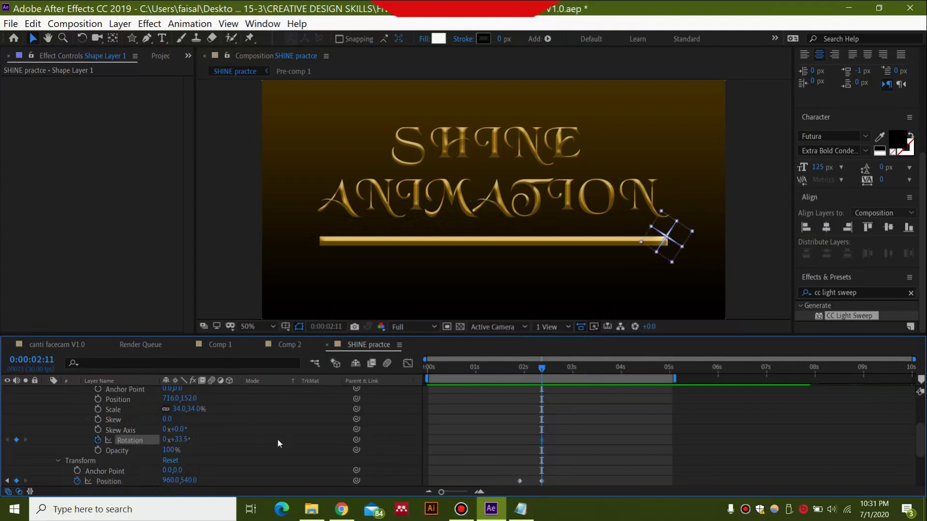
- At the first position keyframe, 0:00:01:27, set the Polystar 1 rotation to one full extra revolution, 1x+33.5°
scroll(168, 413, up, 3)
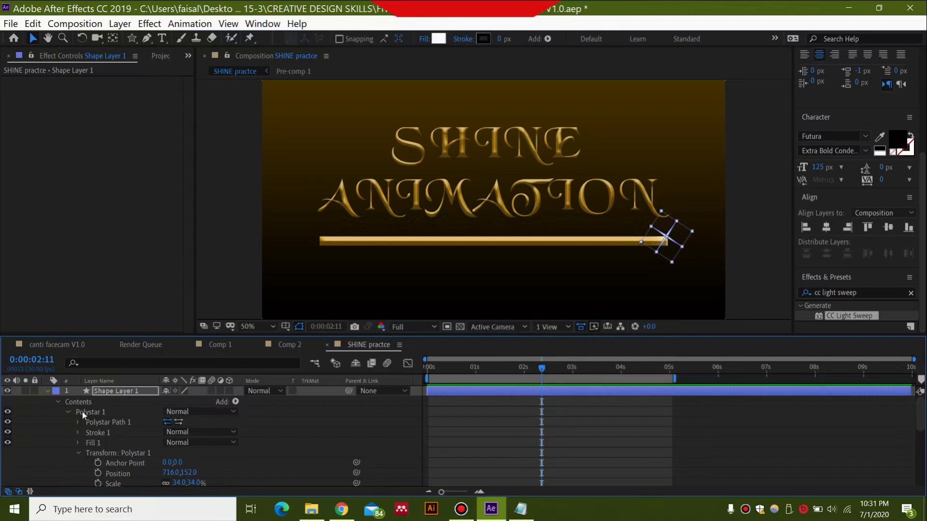
scroll(150, 422, down, 5)
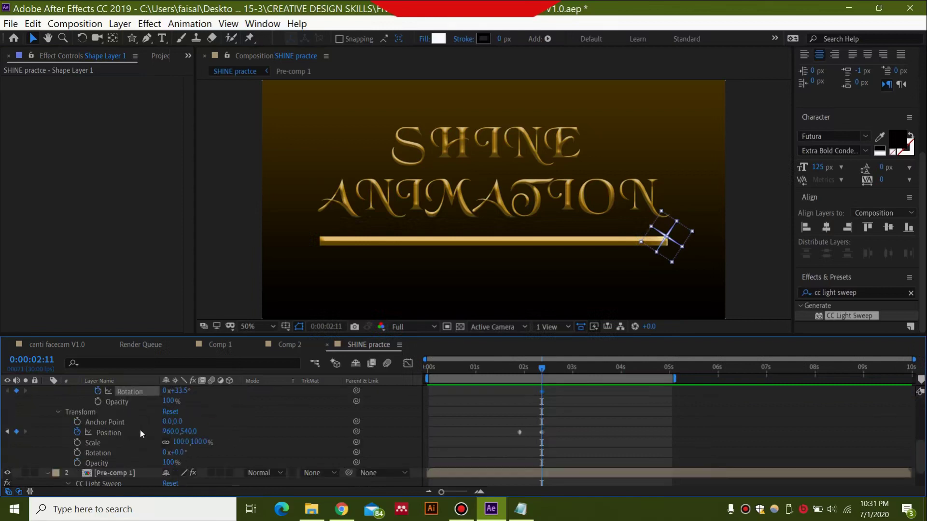
click(7, 432)
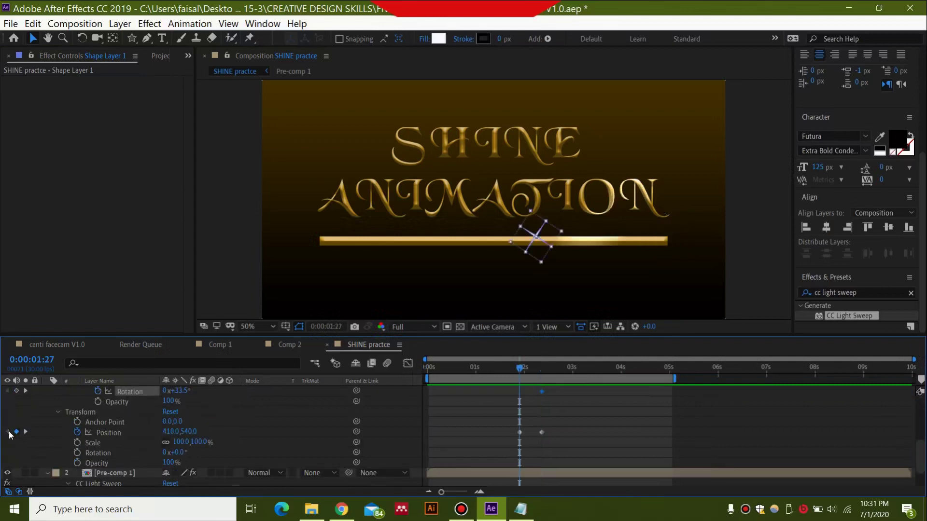
scroll(118, 428, up, 3)
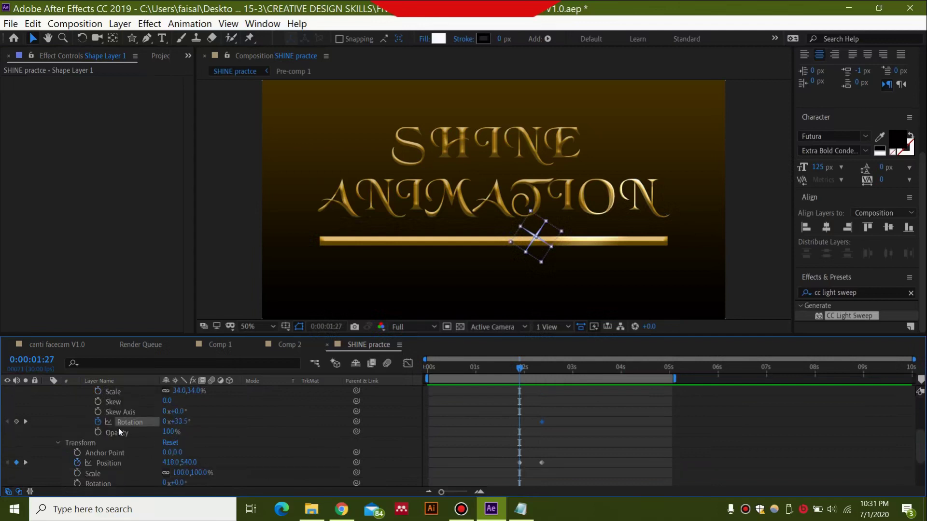
click(164, 454)
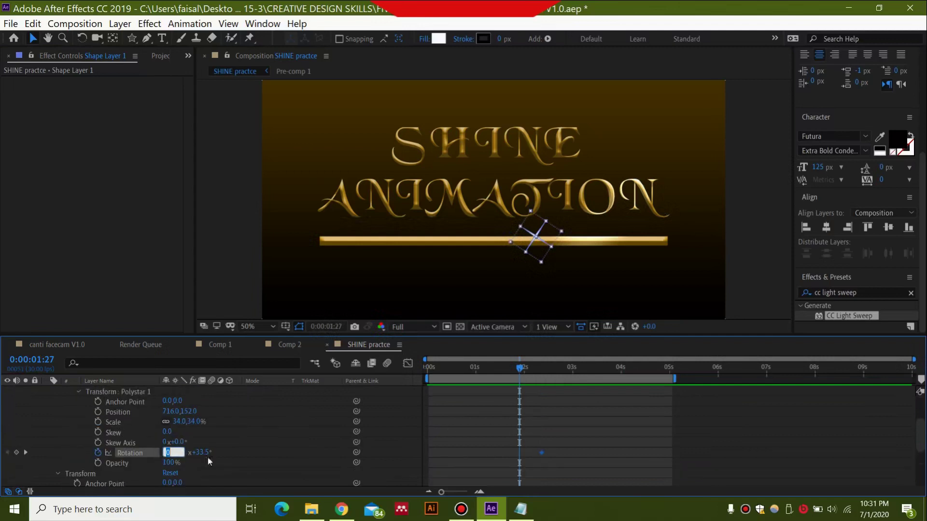
text(1)
key(Return)
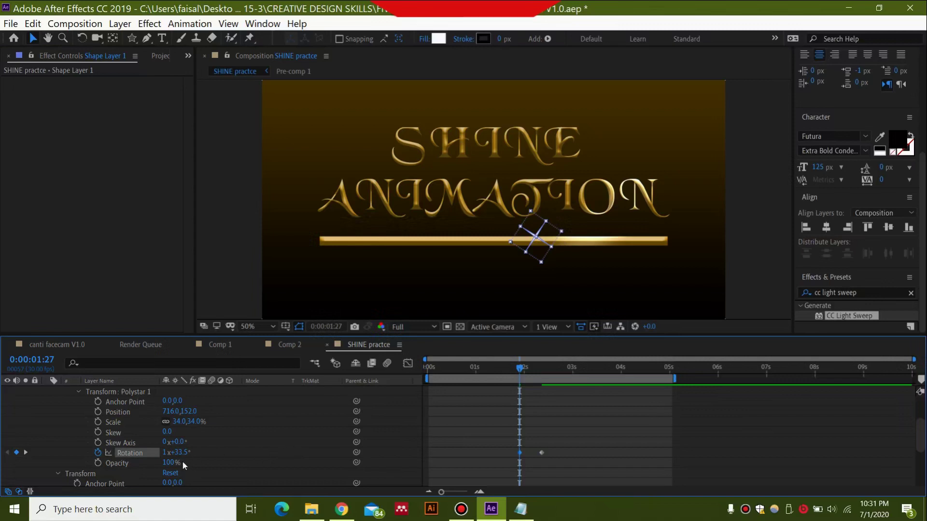
- Set the Polystar 1 opacity to 0% and keyframe it at 0:00:01:27
scroll(184, 465, down, 1)
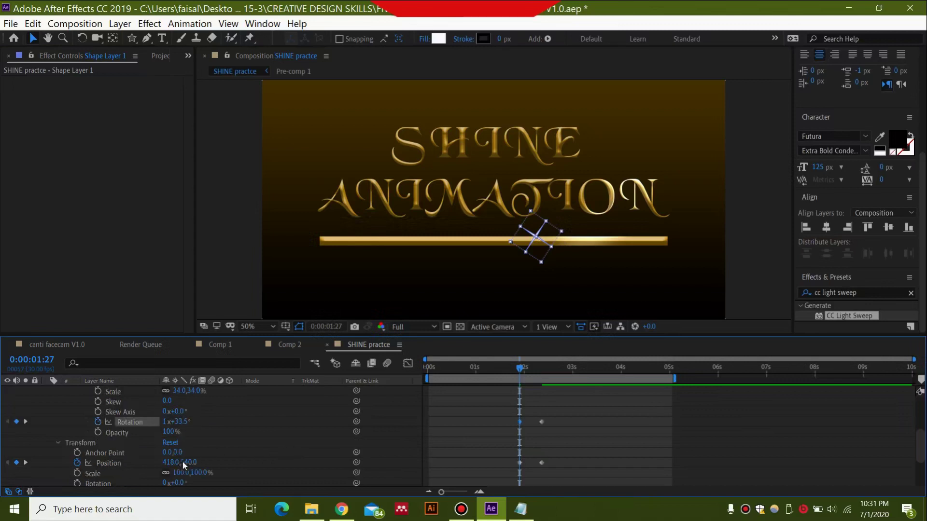
click(172, 431)
text(0)
key(Return)
click(98, 432)
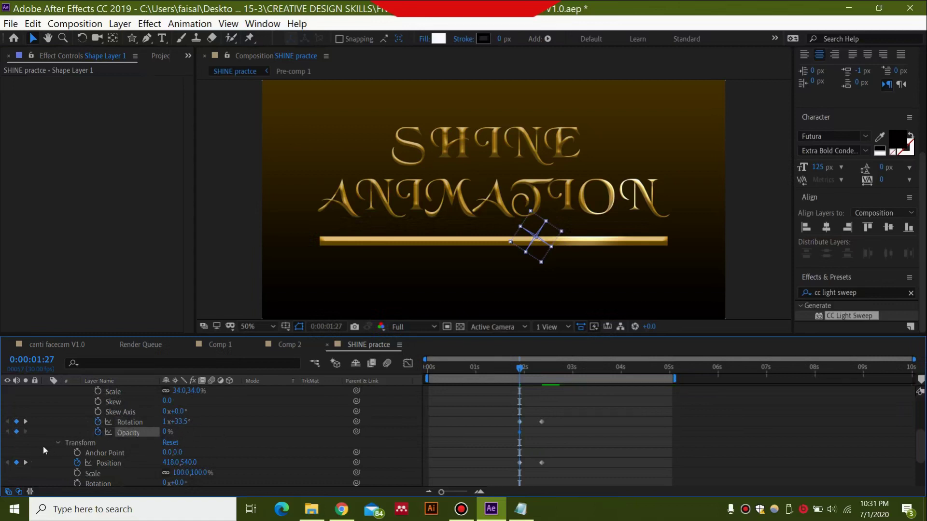
- Go to the second rotation keyframe at 0:00:02:11 and set the Polystar 1 opacity to 100%
click(27, 421)
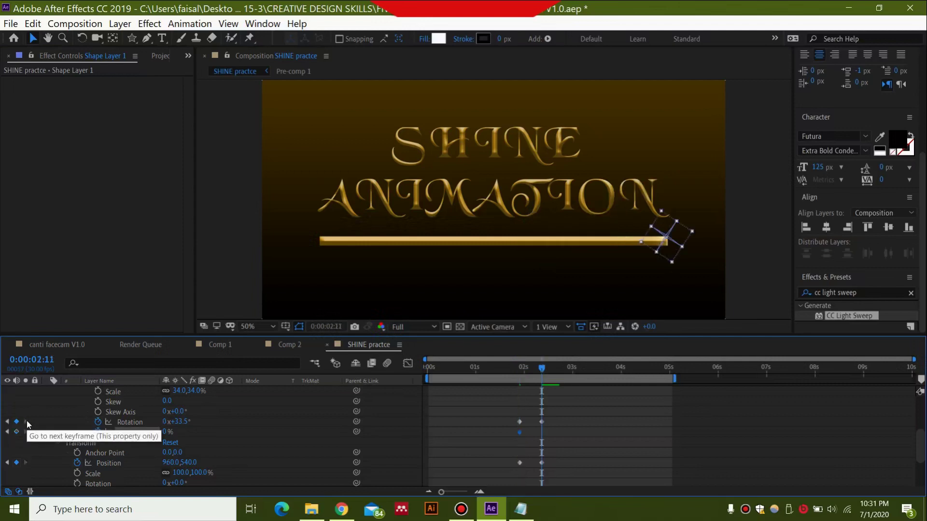
click(167, 433)
text(100)
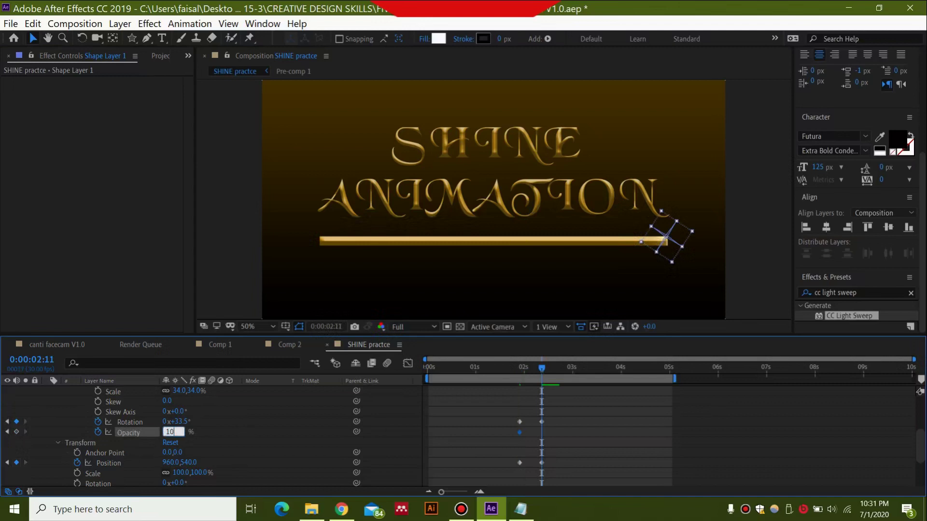
key(Return)
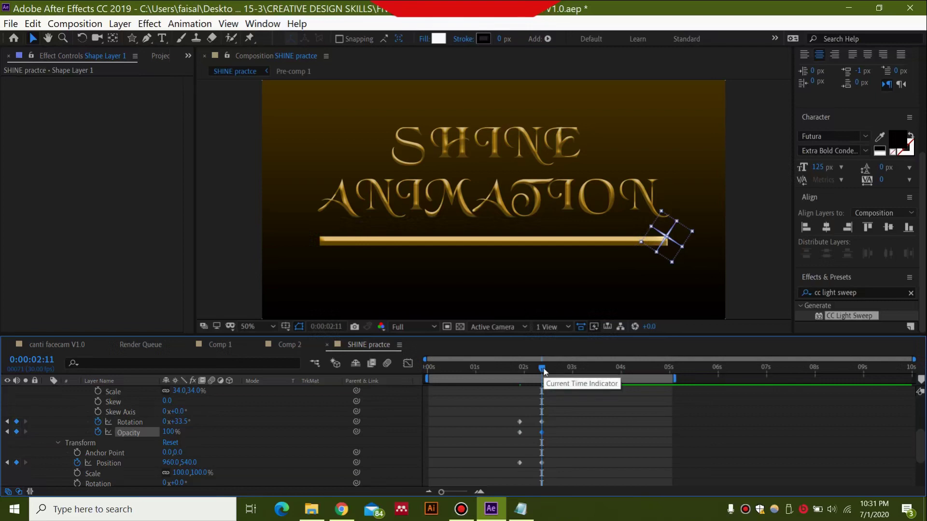
- Preview the star's fade-in, then set the Polystar 1 opacity to 0% at 0:00:02:17 to fade it out
drag(543, 366, 451, 366)
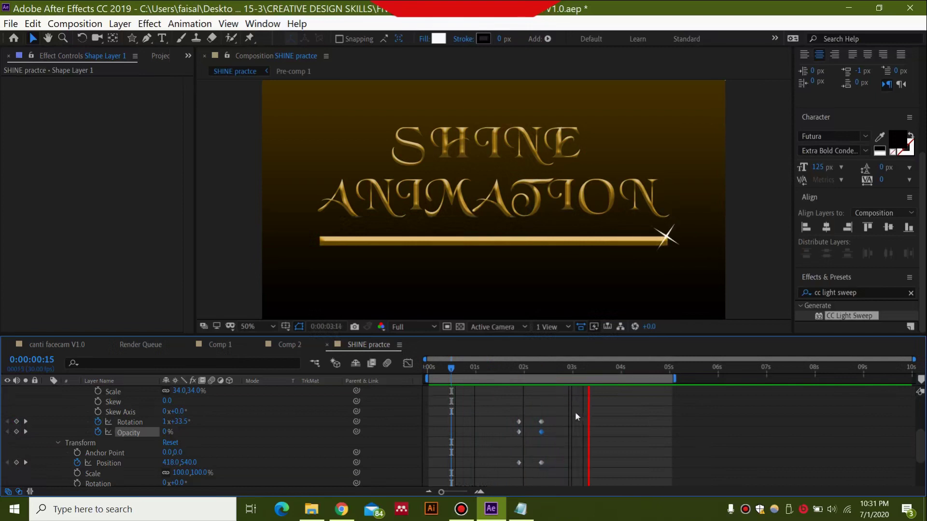
key(space)
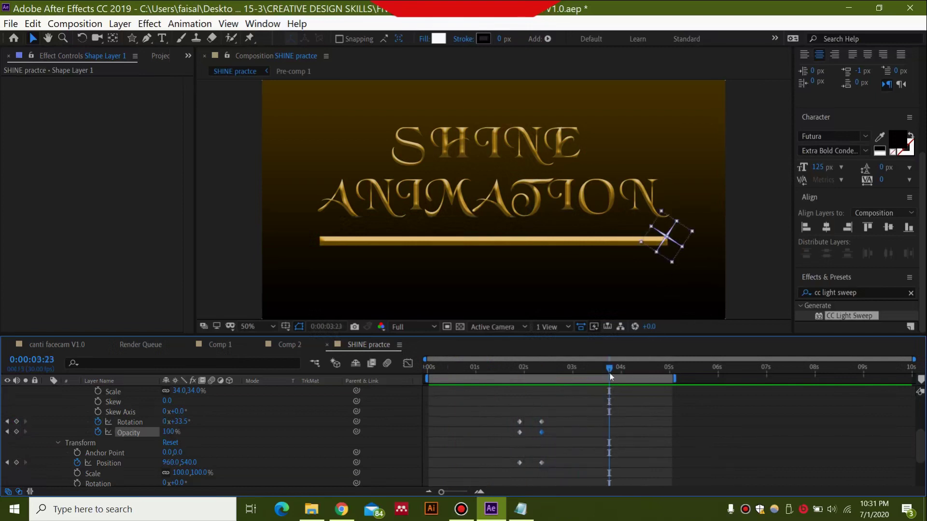
drag(609, 370, 555, 375)
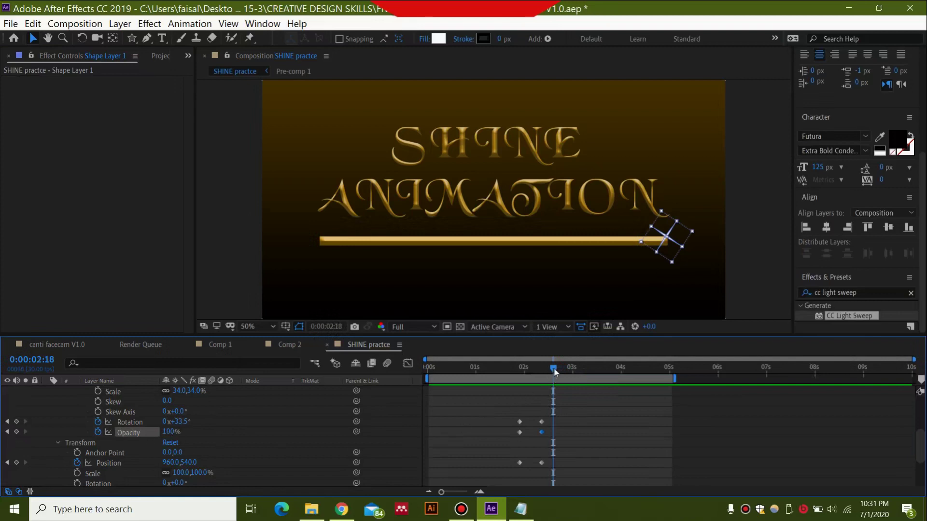
mouse_move(554, 371)
mouse_down()
mouse_move(516, 369)
mouse_move(551, 369)
mouse_up()
key(space)
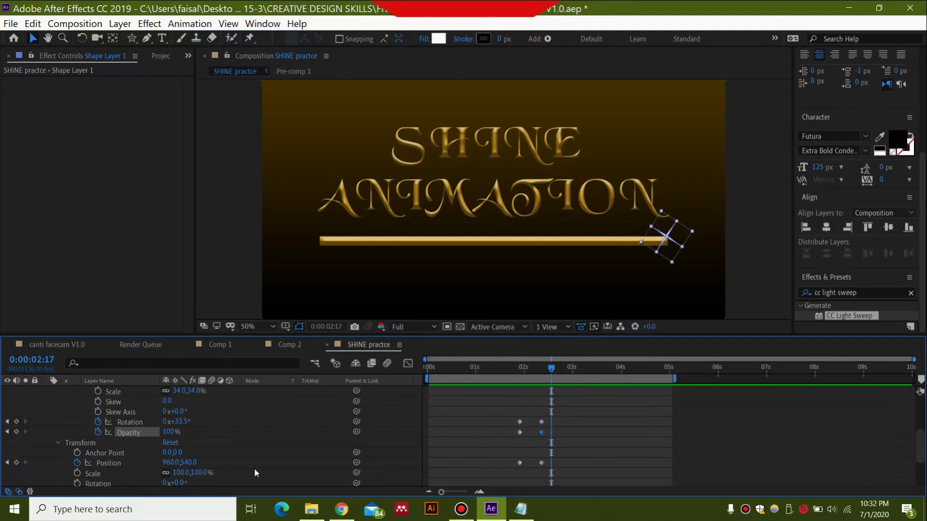
click(171, 431)
text(0)
key(Return)
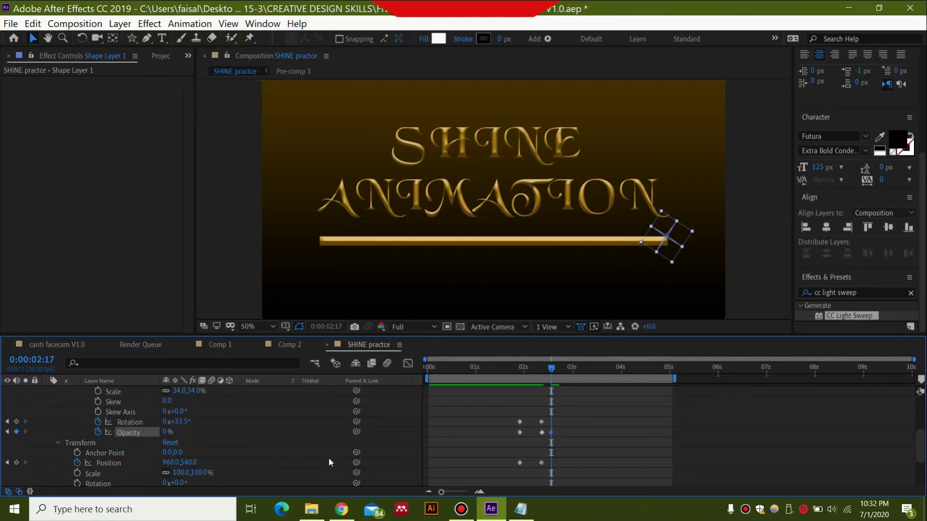
- Play the animation from the beginning twice to check the star's spin, travel and fade-out
drag(553, 367, 398, 369)
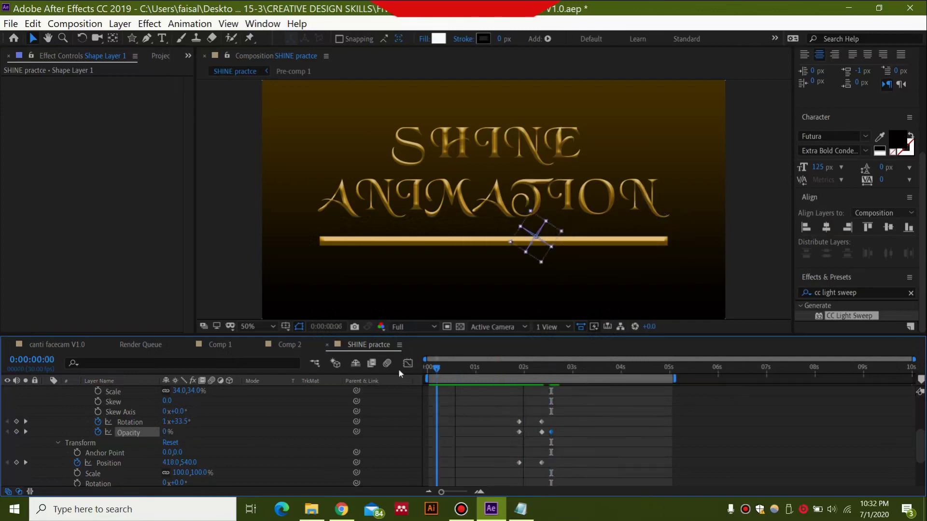
key(space)
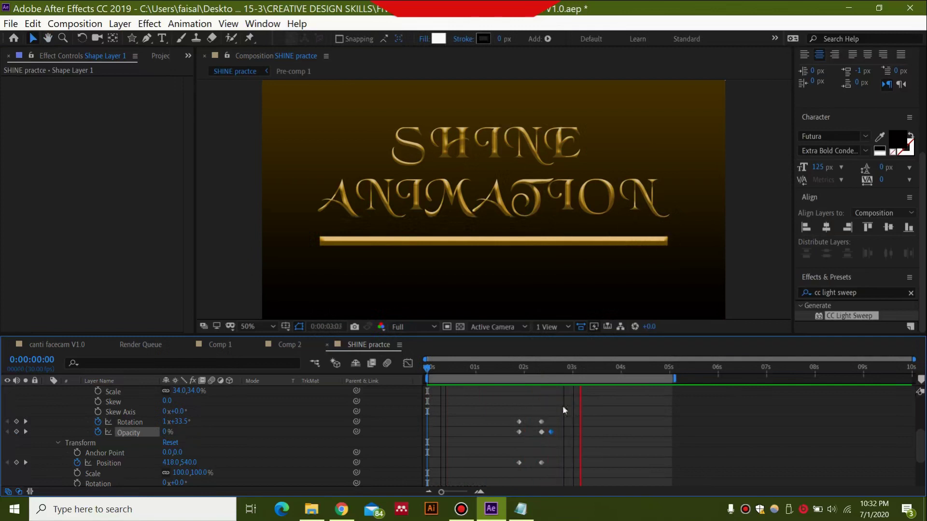
key(space)
drag(618, 370, 428, 379)
key(space)
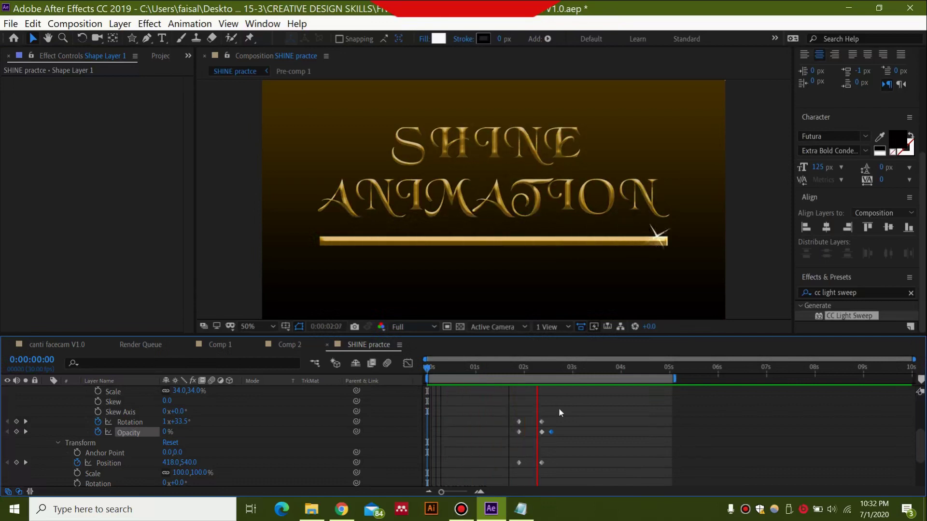
key(space)
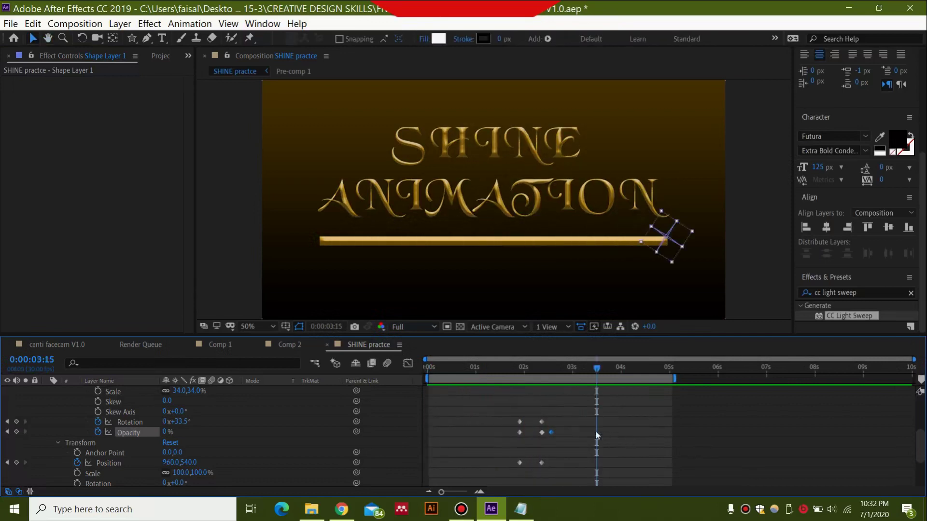
- Delay the star's final opacity keyframe slightly to about 0:00:02:18 and replay the animation from the start
drag(552, 433, 554, 432)
drag(597, 372, 416, 378)
key(space)
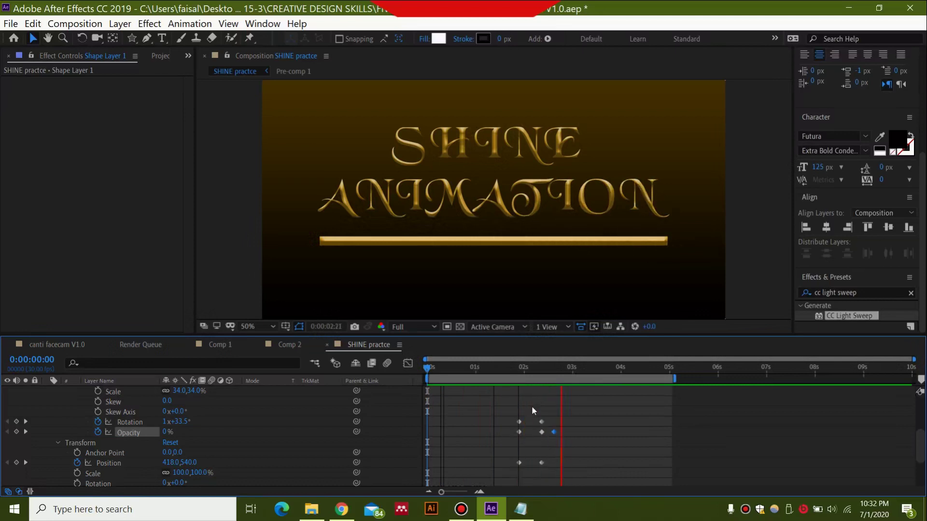
key(space)
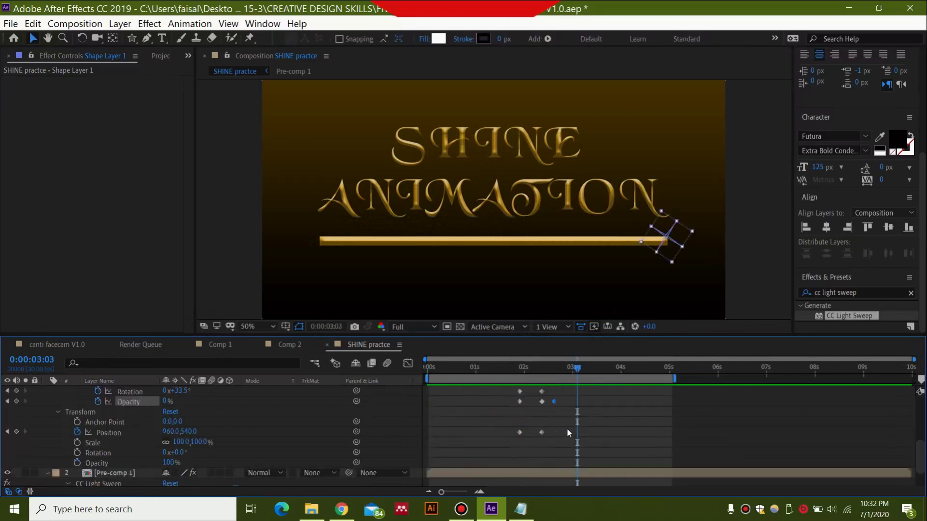
- Apply Easy Ease to both of the star layer's position keyframes
drag(508, 411, 567, 479)
key(F9)
scroll(560, 447, down, 3)
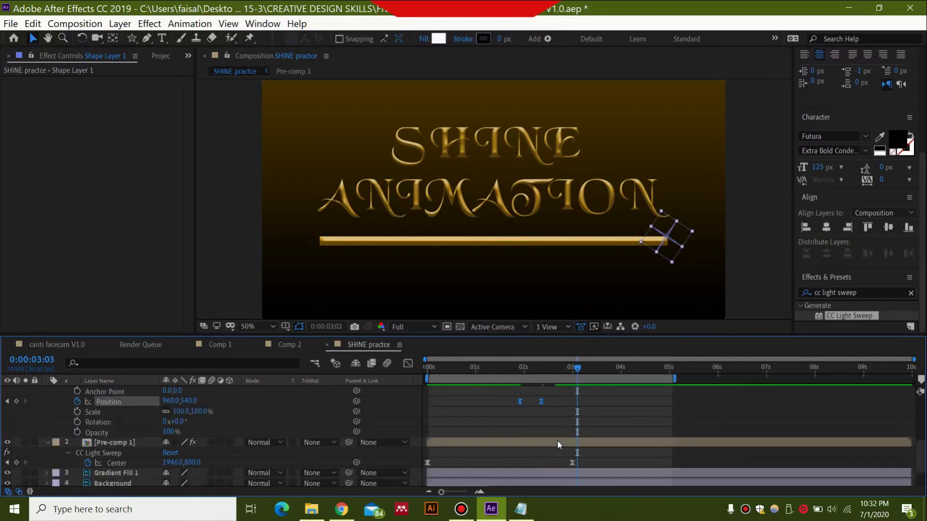
scroll(574, 450, up, 5)
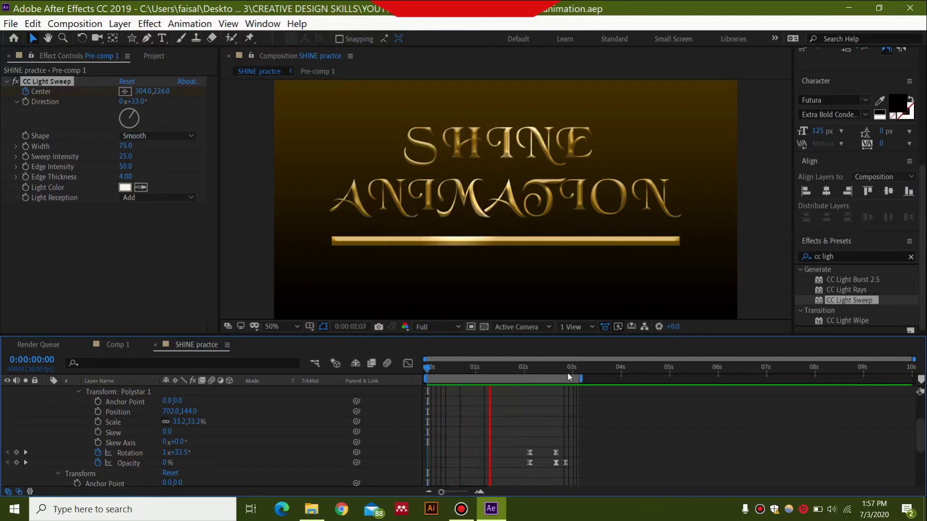
- Stop the preview and add the SHINE practce composition to the render queue
key(space)
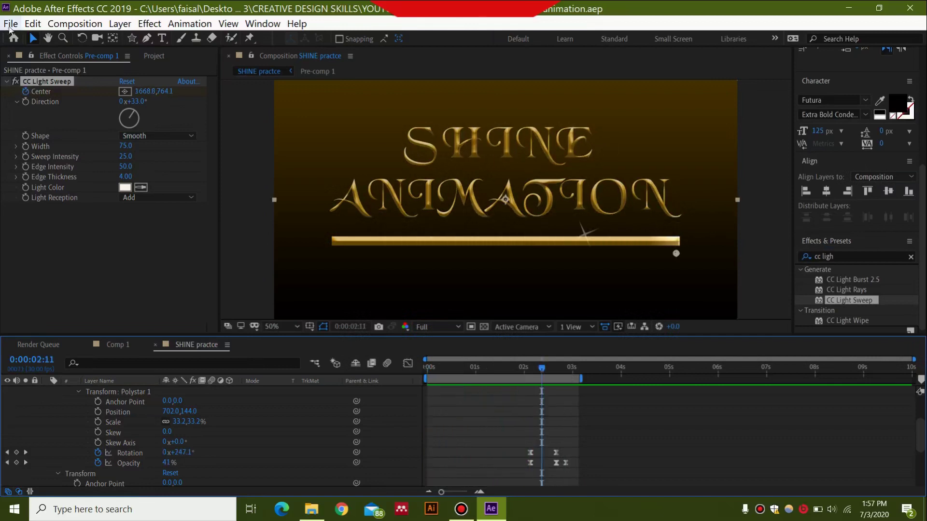
click(11, 24)
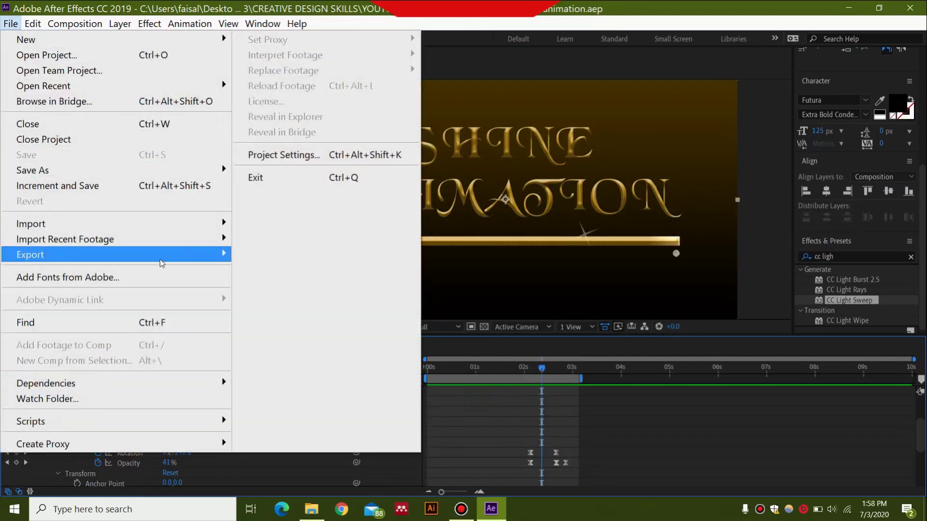
mouse_move(160, 255)
click(292, 270)
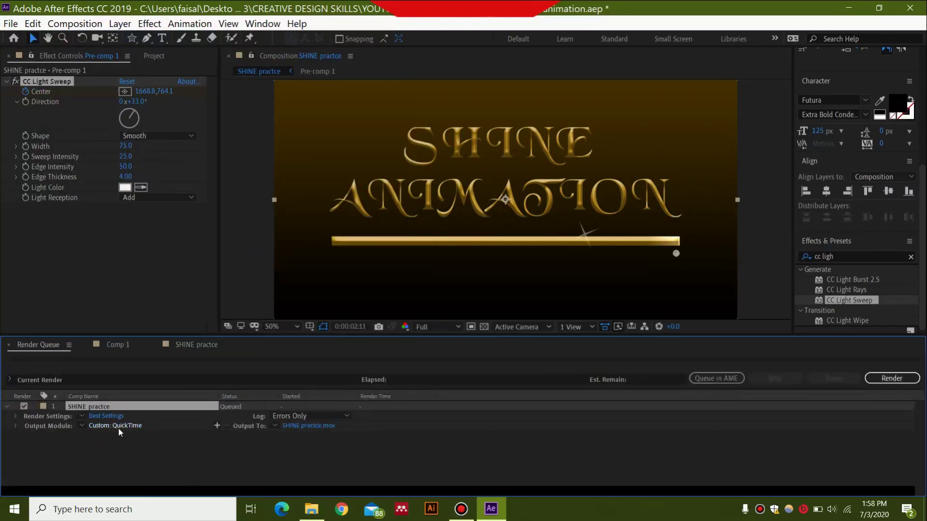
- Set the SHINE practce render's output module format to QuickTime and accept the output settings
click(118, 428)
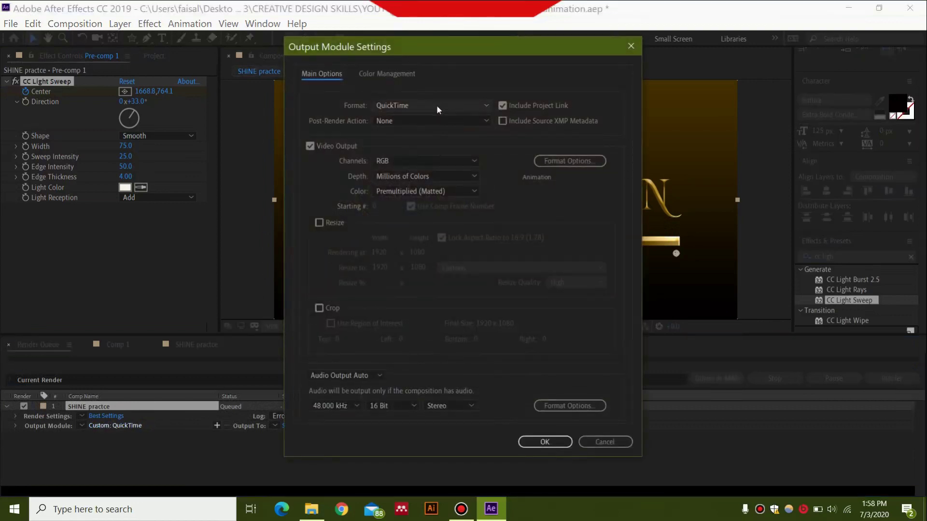
click(437, 106)
click(441, 239)
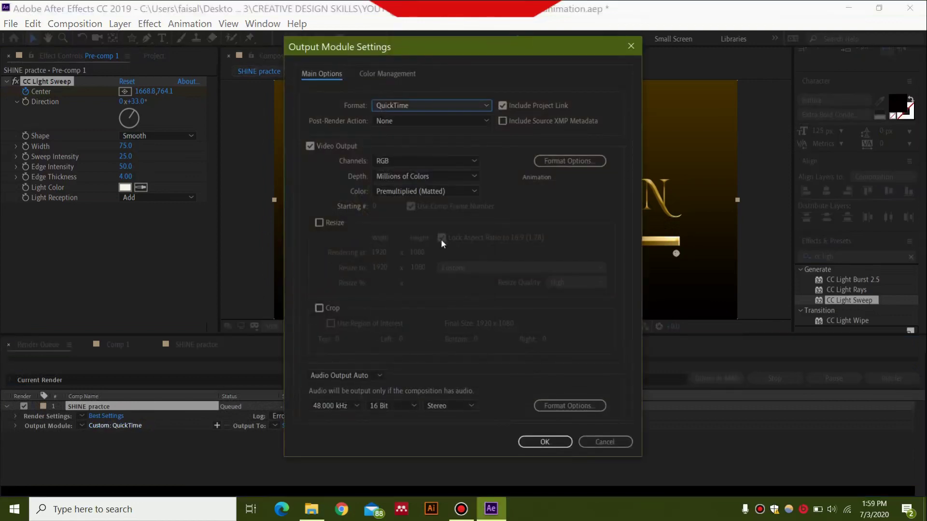
click(431, 104)
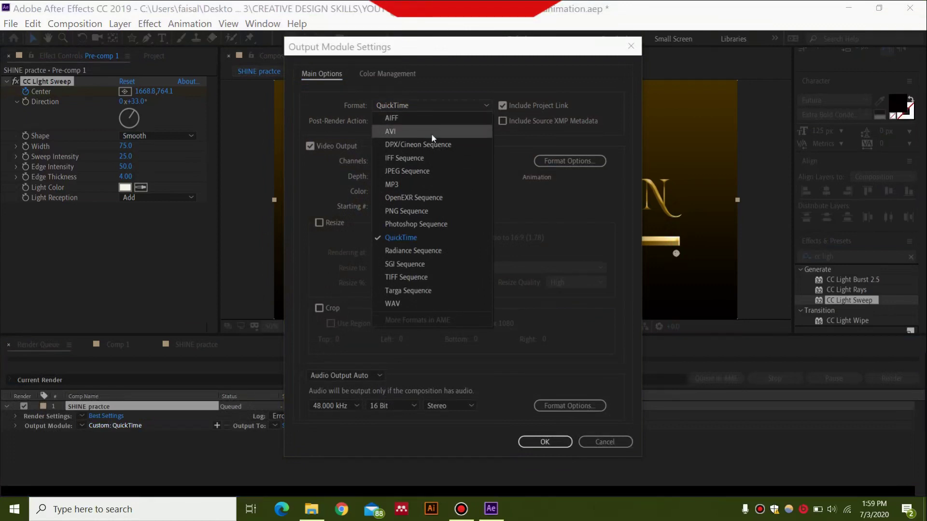
click(454, 236)
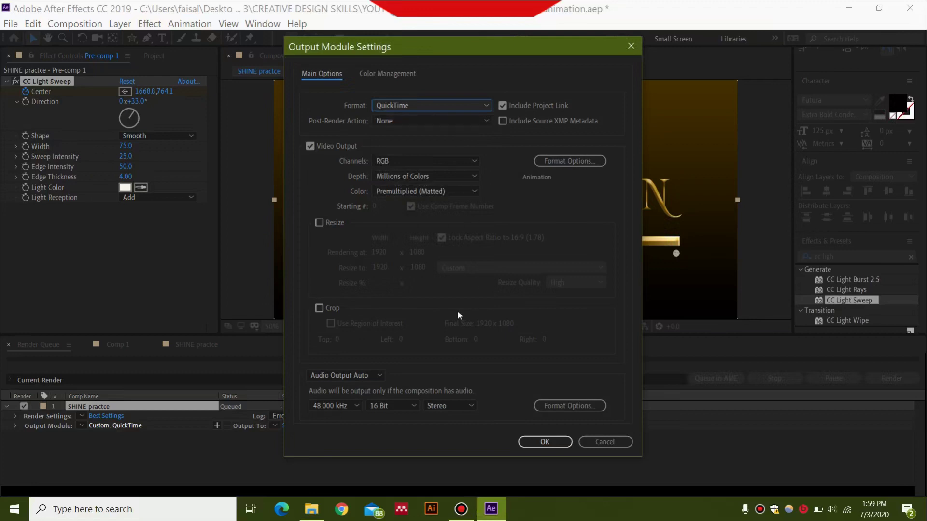
click(532, 442)
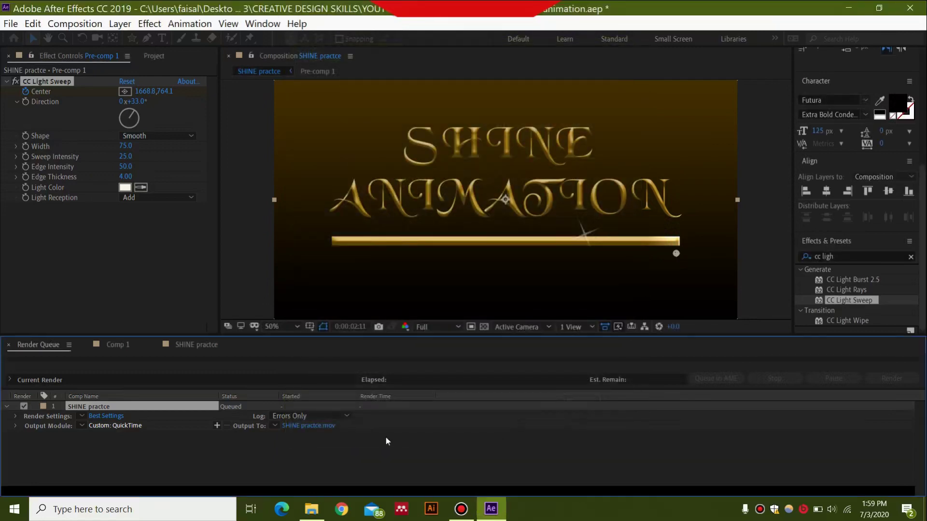
- Save the output movie as SHINE practce in the SHINE LOGO ANIMATION folder and start the render
click(329, 425)
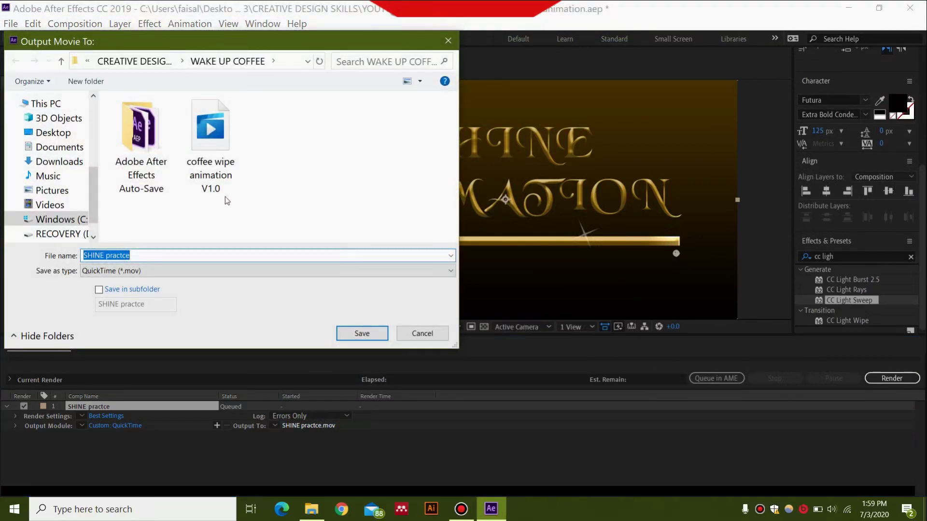
scroll(92, 187, up, 3)
click(79, 171)
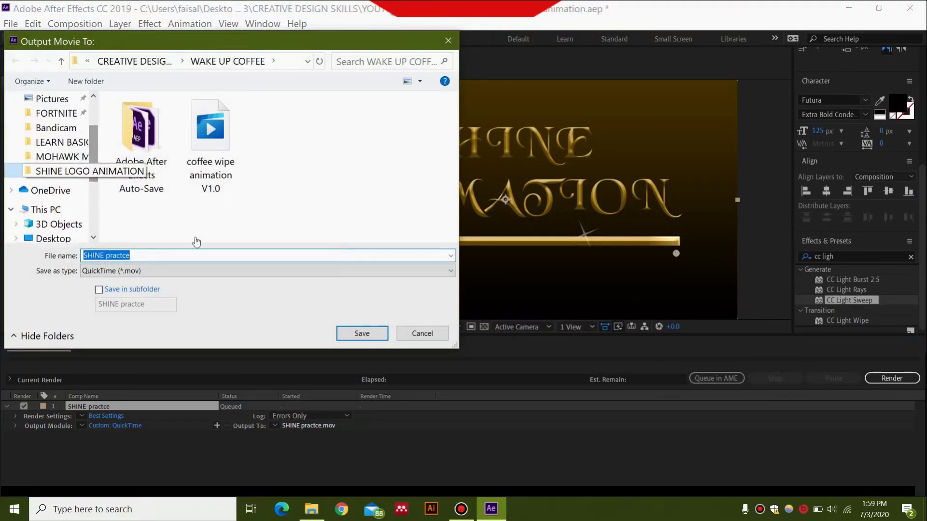
click(384, 335)
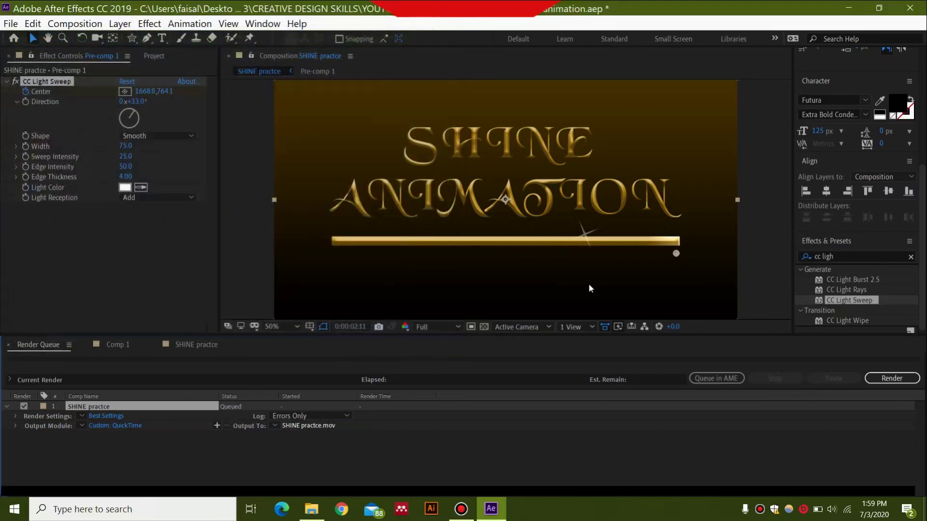
click(910, 378)
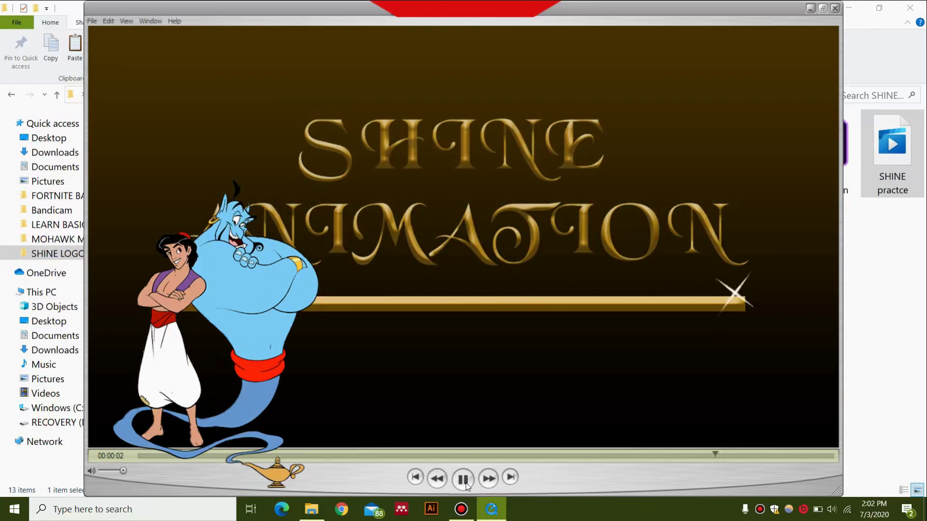
- Play the rendered SHINE practce video in the QuickTime player to review the light sweep and star sparkle
click(463, 480)
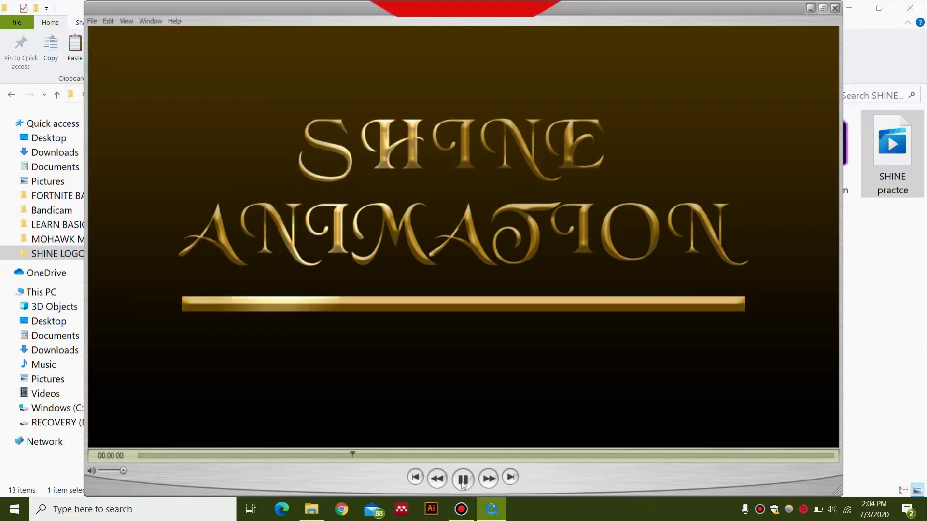